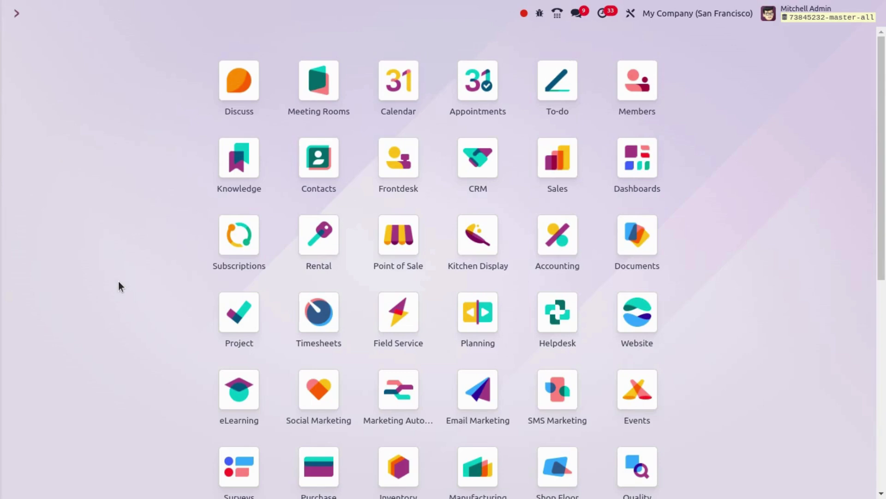
- Add the Sales and Rental dashboards to the favorites in the Dashboards app
left_click(646, 163)
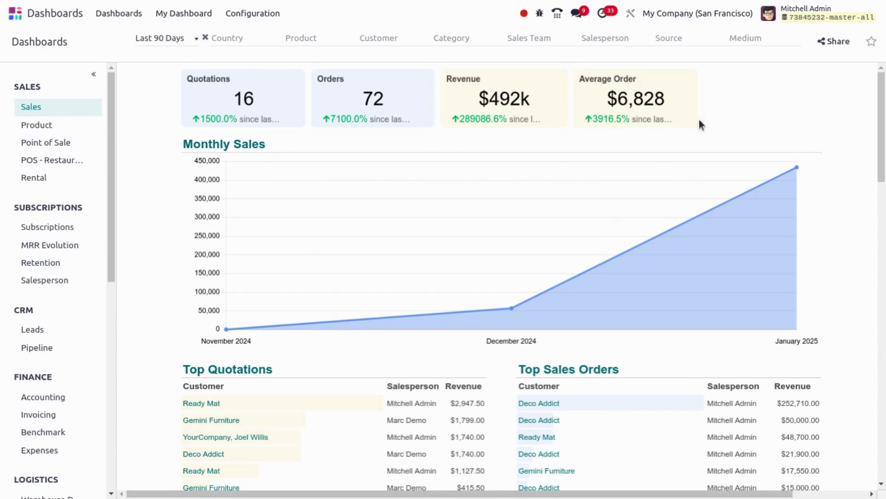
left_click(870, 46)
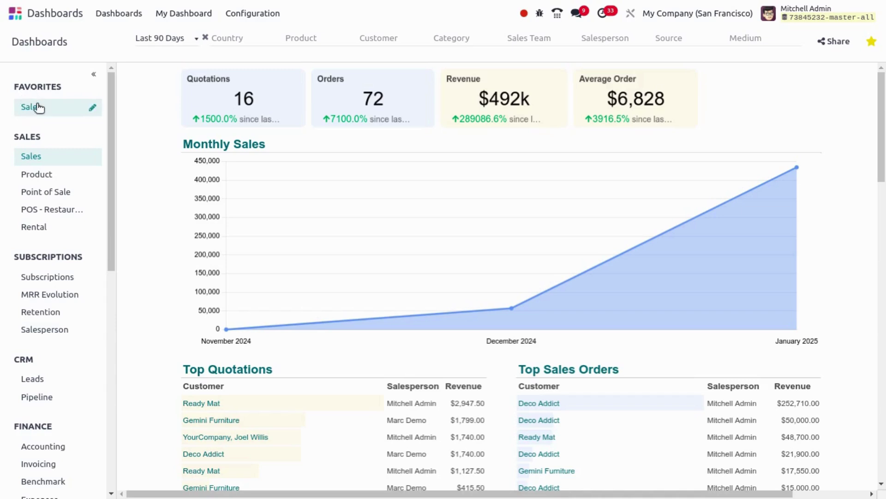
left_click(43, 233)
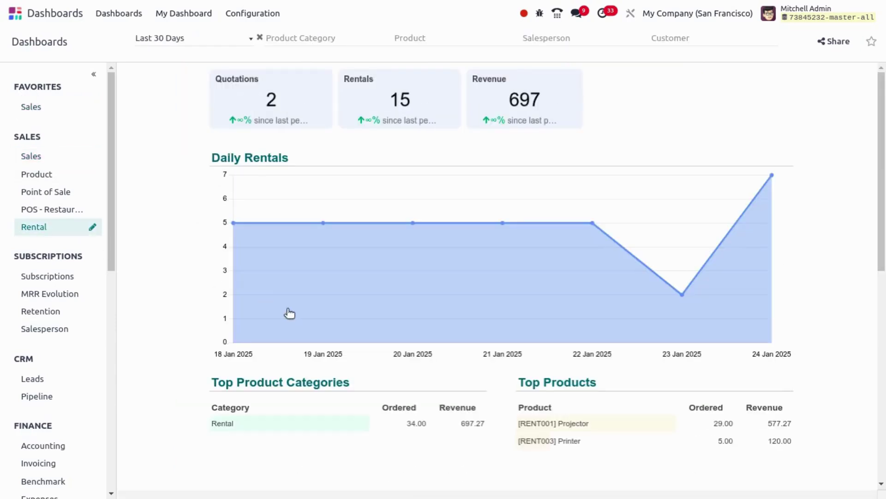
left_click(871, 44)
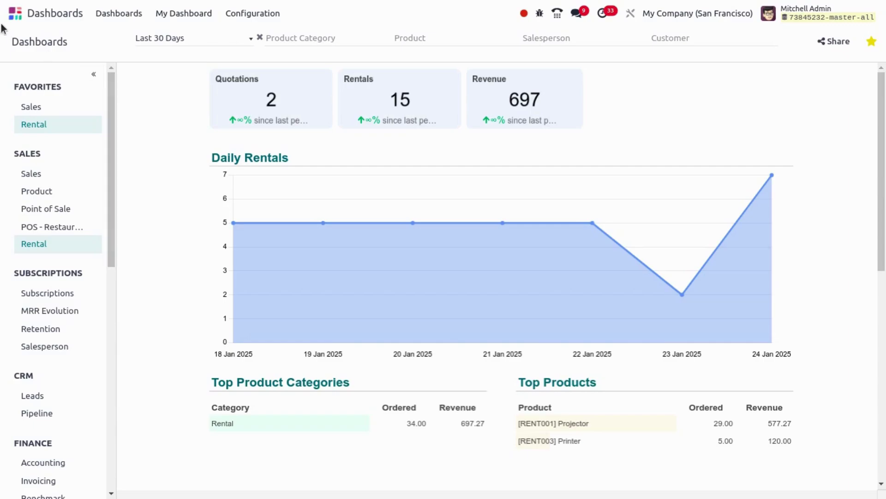
- Find the Outgoing Mail Servers settings by searching for "out" and open a blank form for a new server
left_click(16, 13)
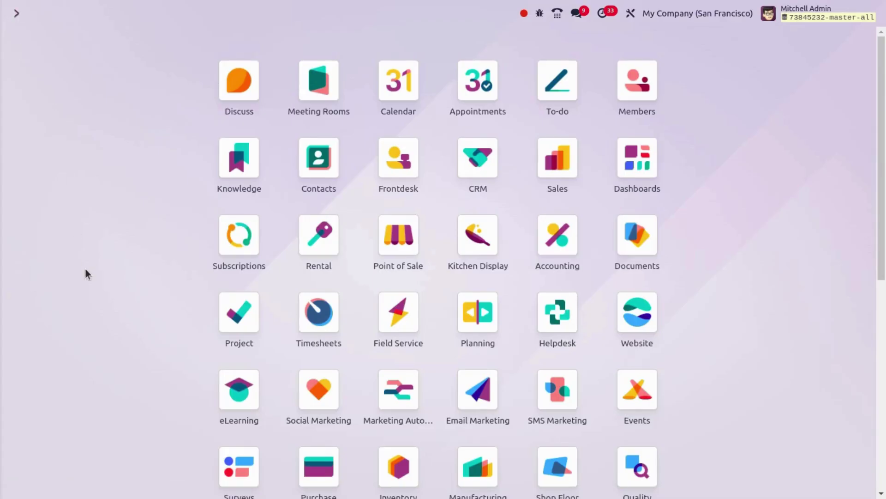
type("/out")
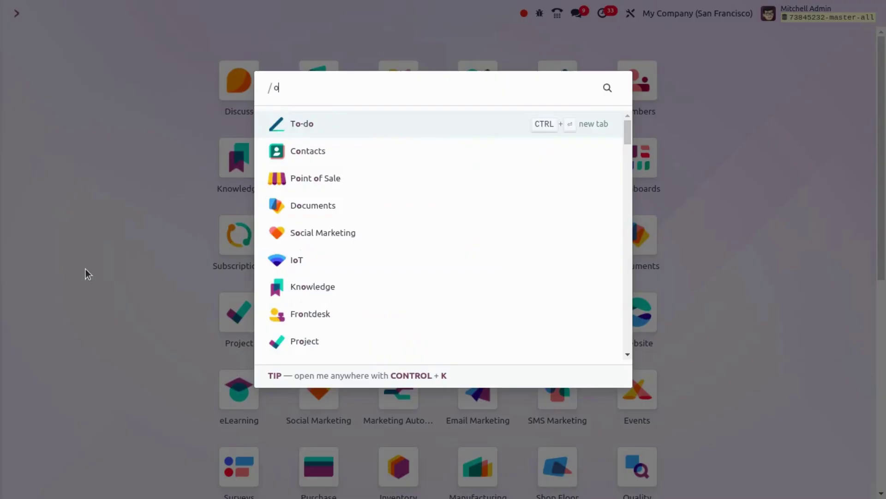
key("Down")
key("Down")
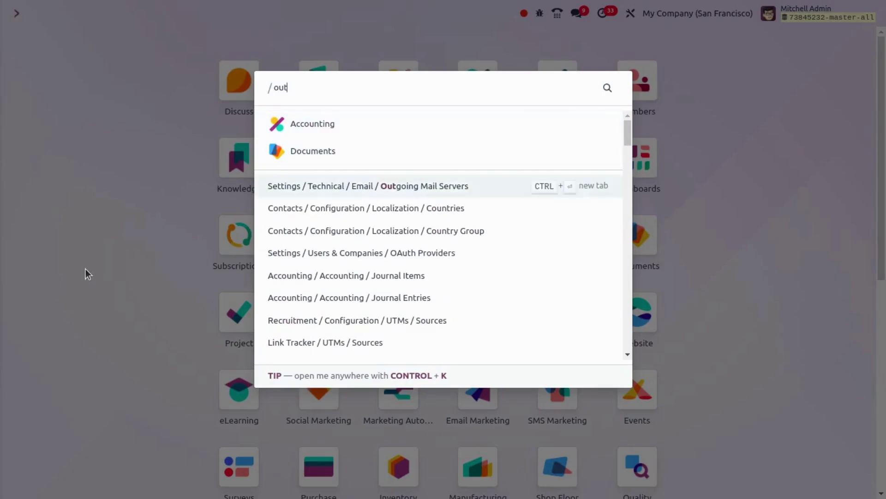
key("Return")
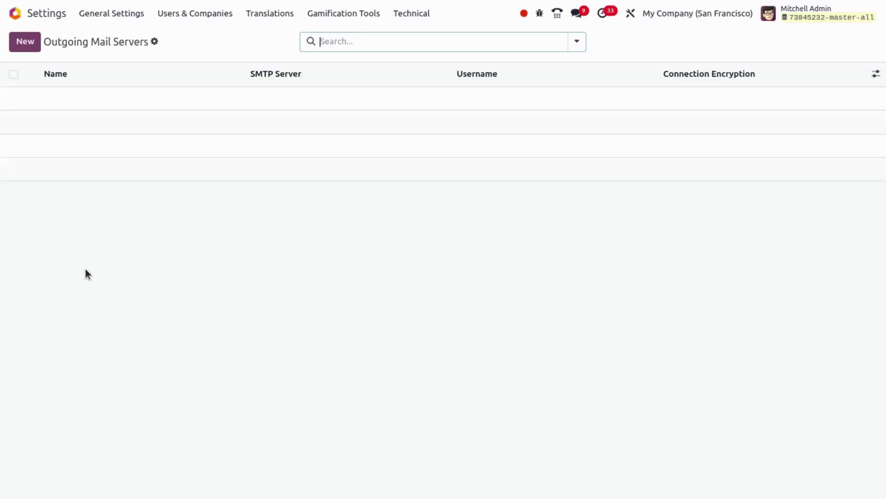
left_click(20, 40)
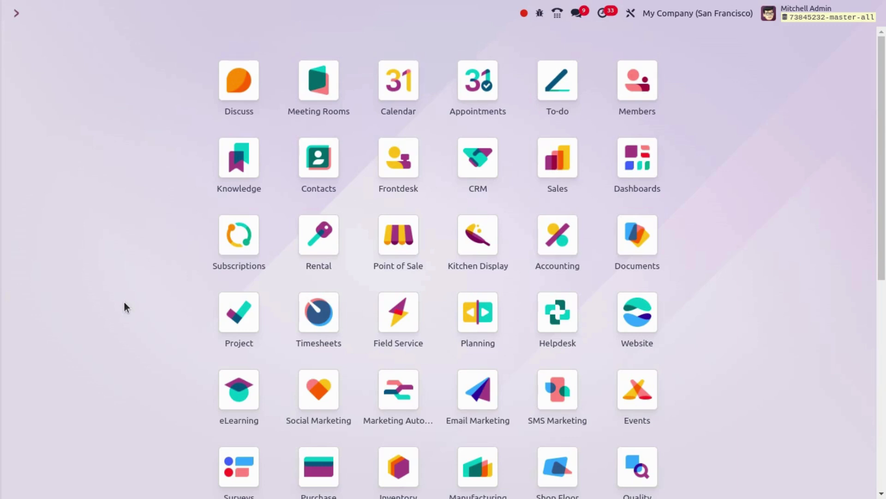
- In the Sales quotations list, inspect the actions available for the first quotation, then select all quotations and clear the selection
left_click(570, 175)
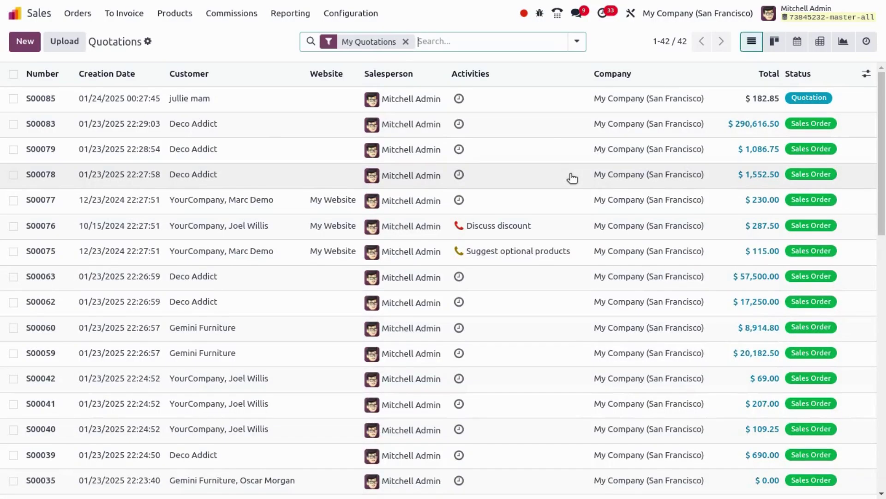
left_click(13, 99)
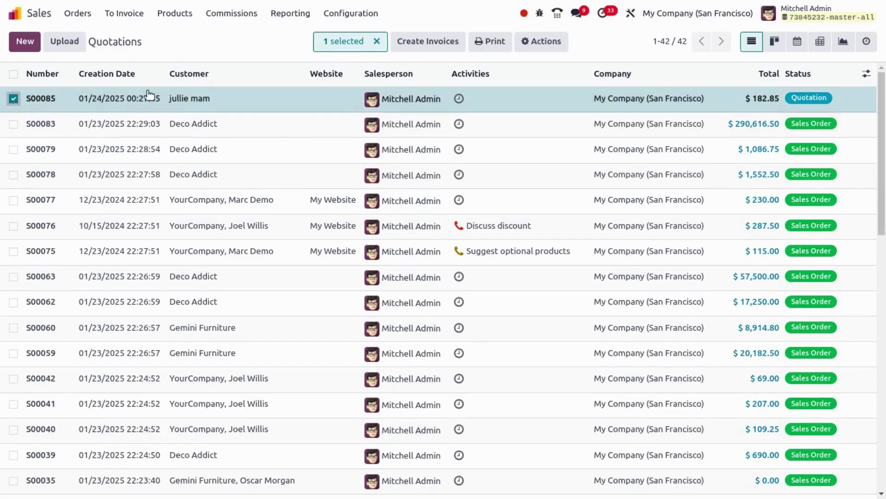
left_click(545, 41)
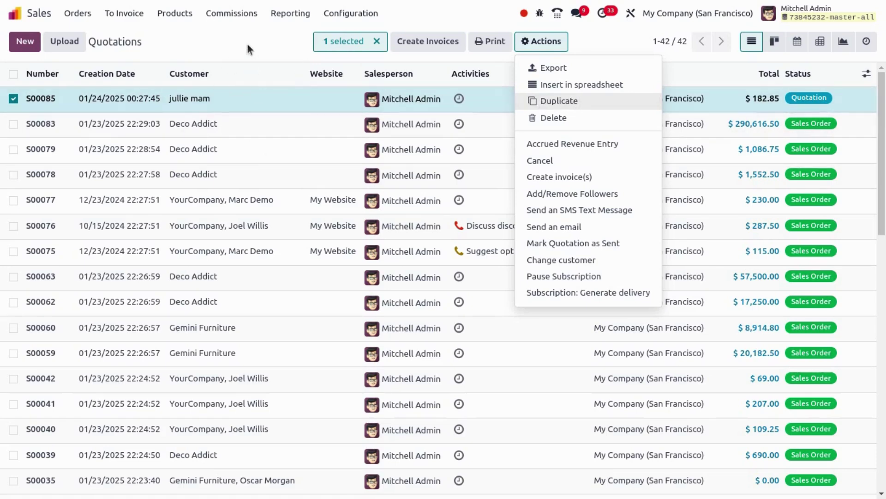
left_click(10, 74)
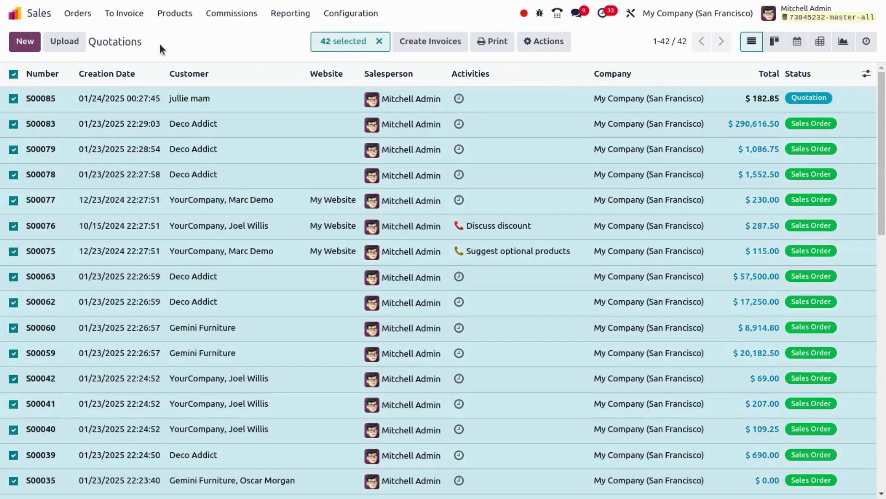
left_click(14, 74)
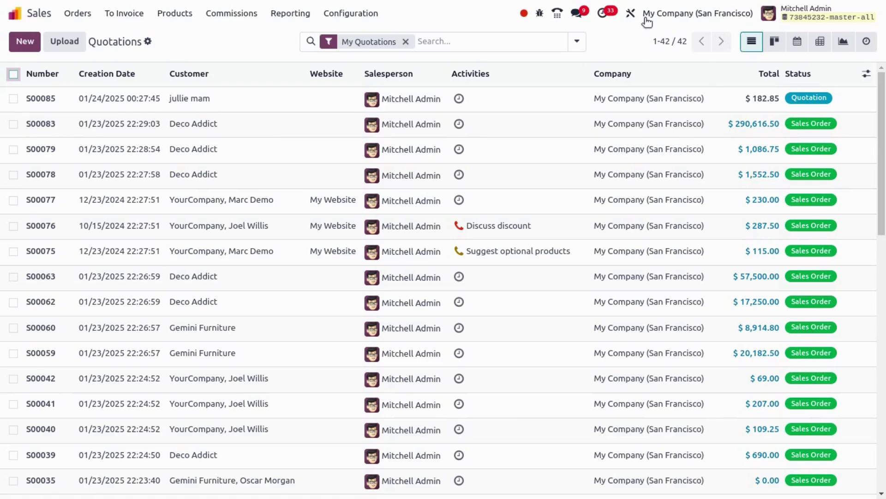
- Disable Can Duplicate for the quotations list view in Studio and return to the list
left_click(628, 17)
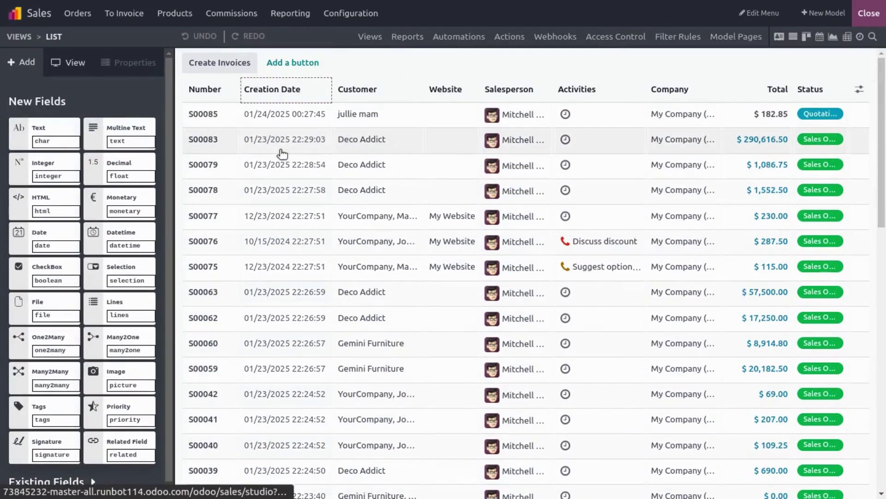
left_click(60, 63)
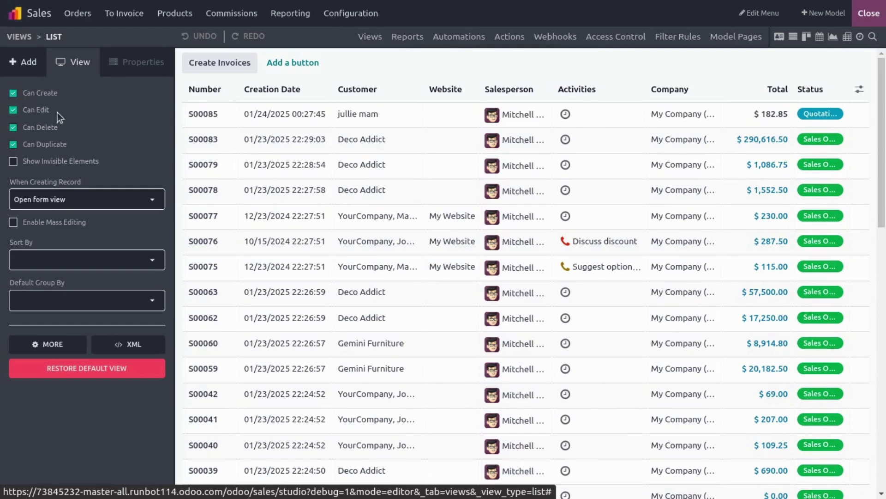
left_click(29, 145)
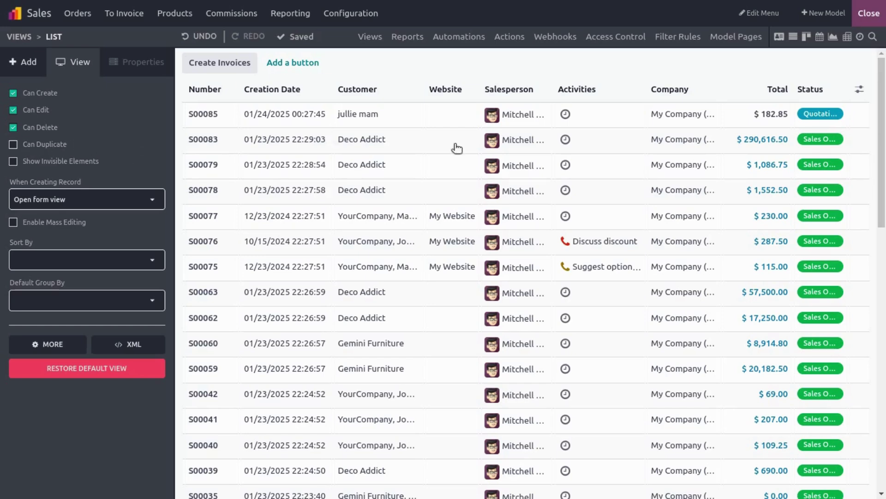
left_click(868, 14)
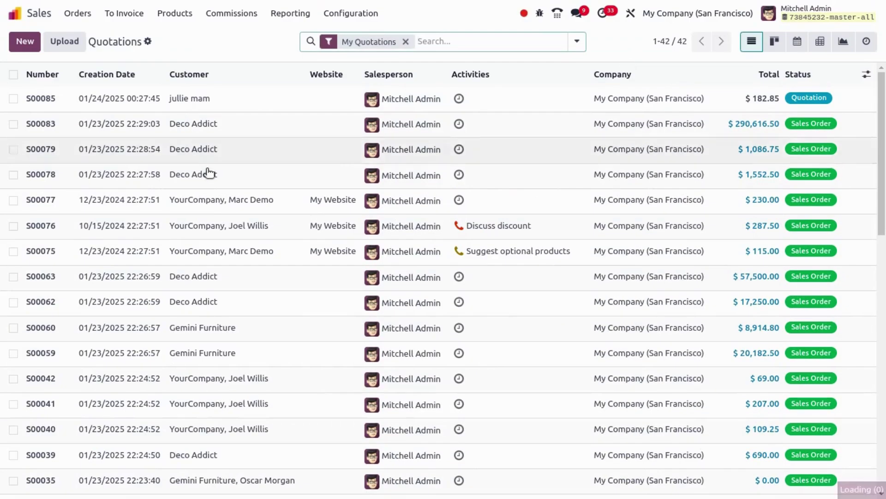
- Check the first quotation's available actions for the Duplicate option, then select all quotations and clear the selection
left_click(13, 99)
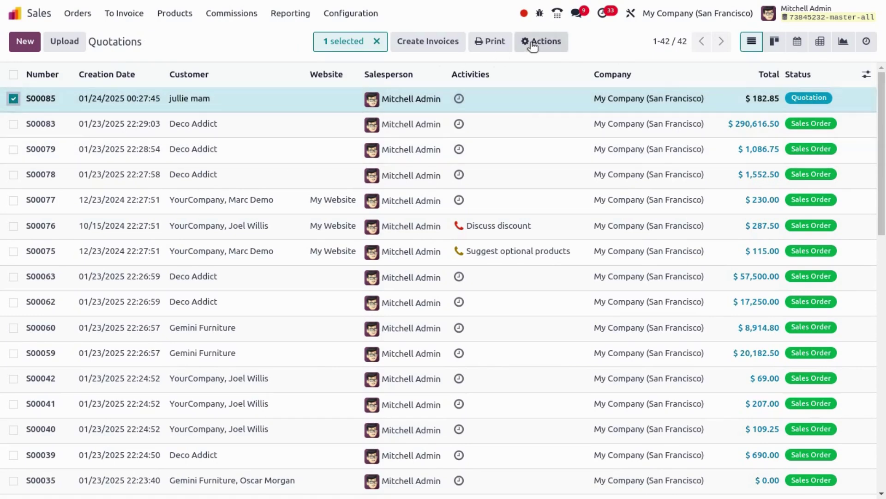
left_click(533, 44)
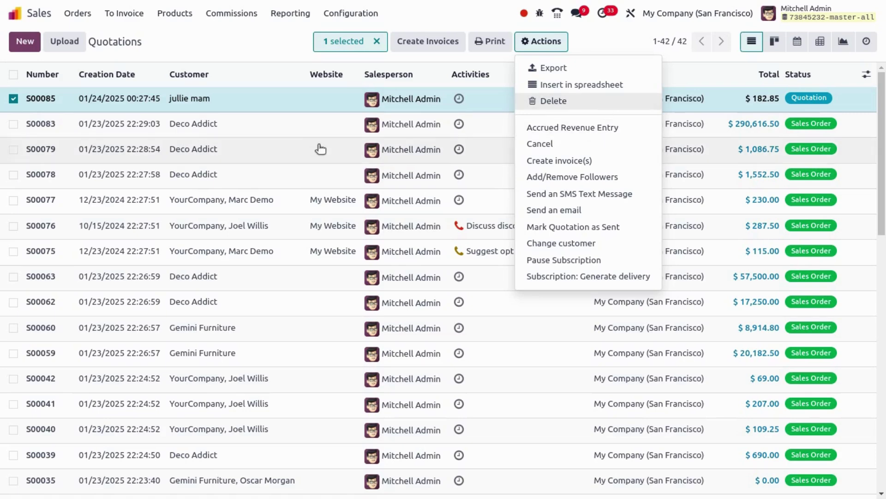
left_click(12, 79)
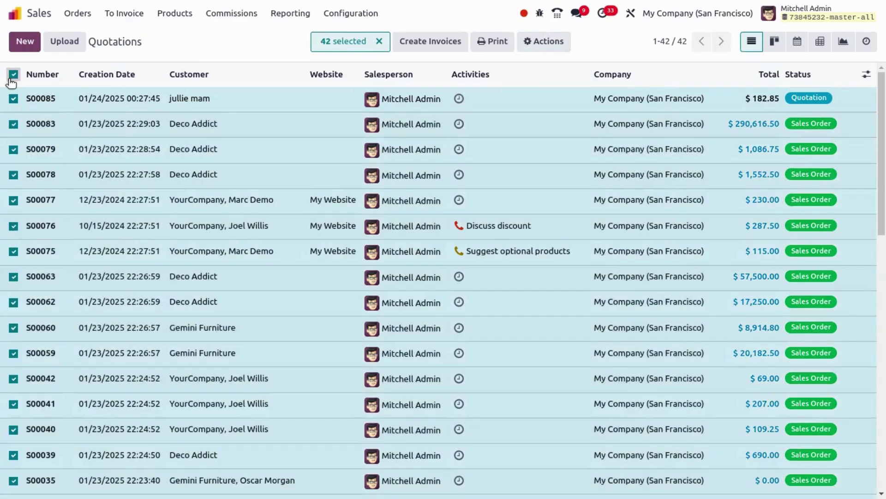
left_click(12, 78)
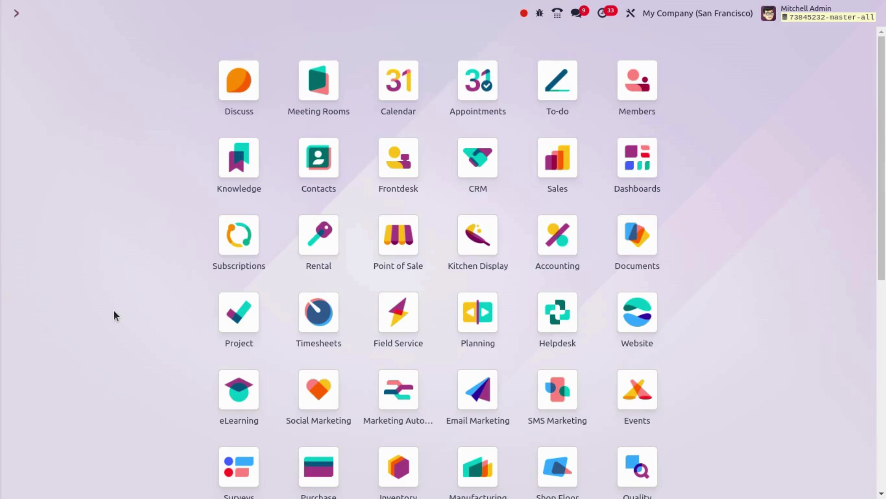
- Open the Master Report list in Payroll reporting and start a new report
key("ctrl+k")
type("/payroll")
key("Return")
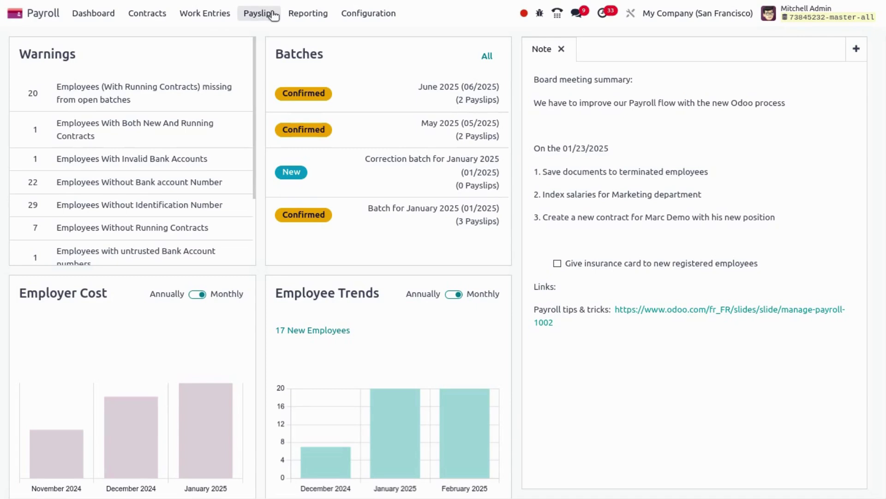
left_click(308, 14)
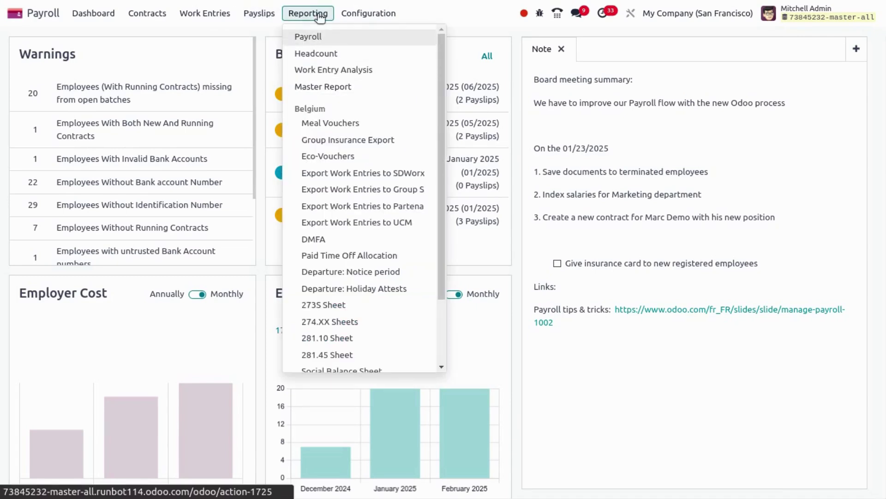
left_click(319, 89)
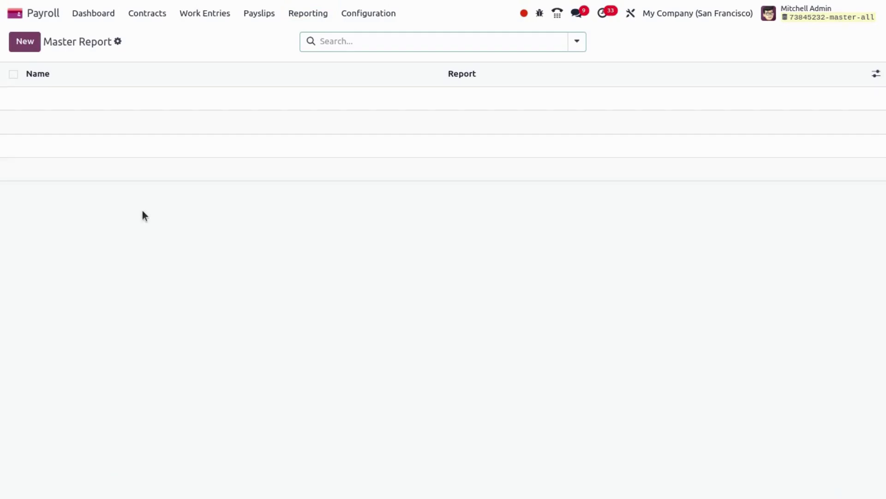
left_click(18, 42)
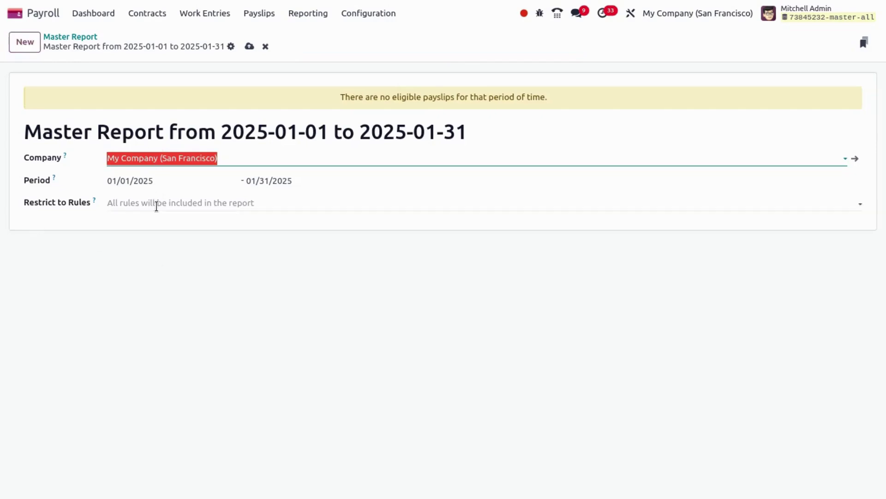
- Set the master report's period start to 01/01/2024, save it and generate its XLSX file
left_click(168, 185)
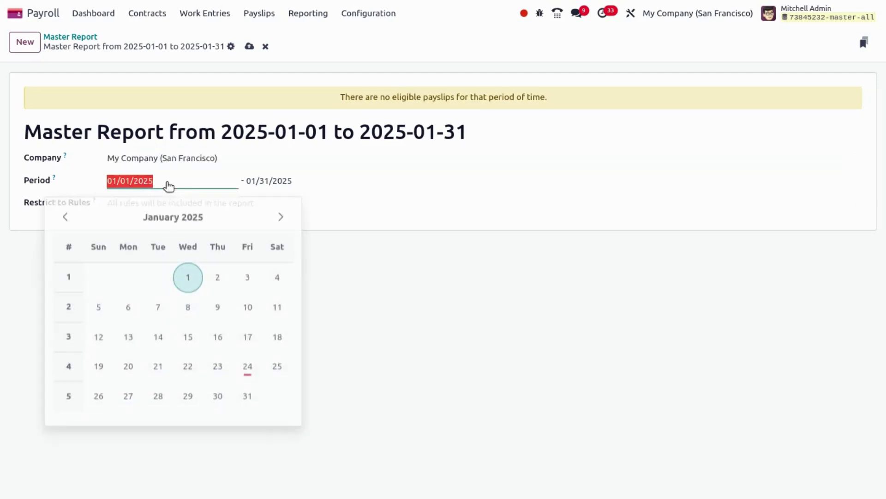
left_click(199, 222)
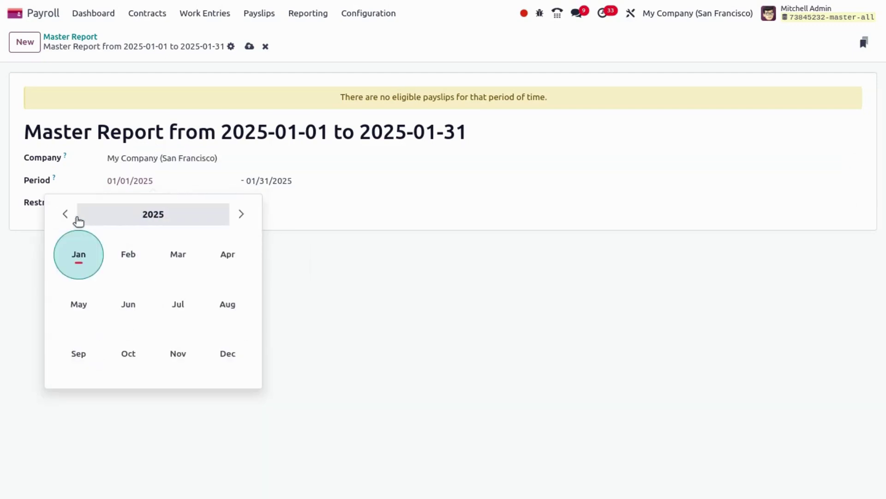
left_click(65, 213)
left_click(87, 255)
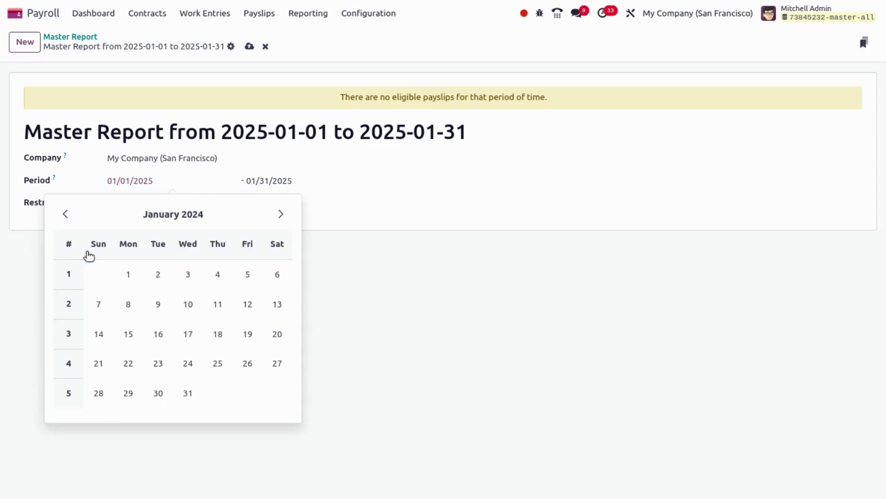
left_click(132, 276)
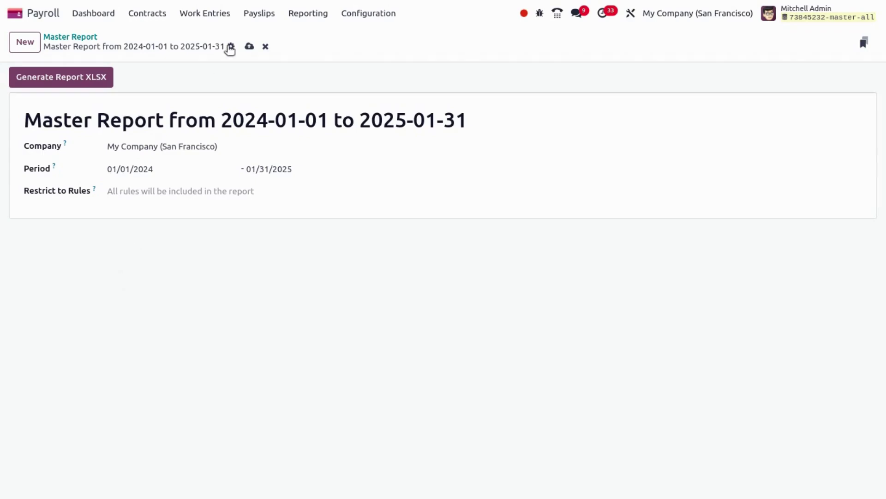
left_click(249, 47)
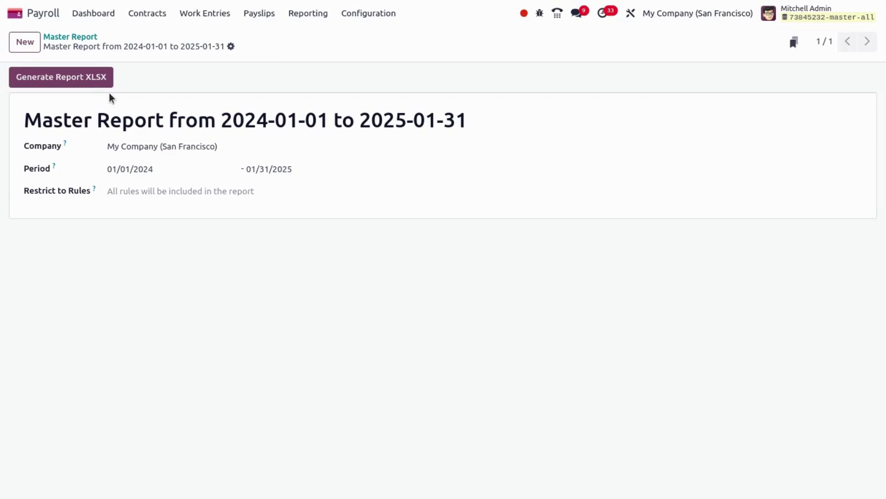
left_click(92, 83)
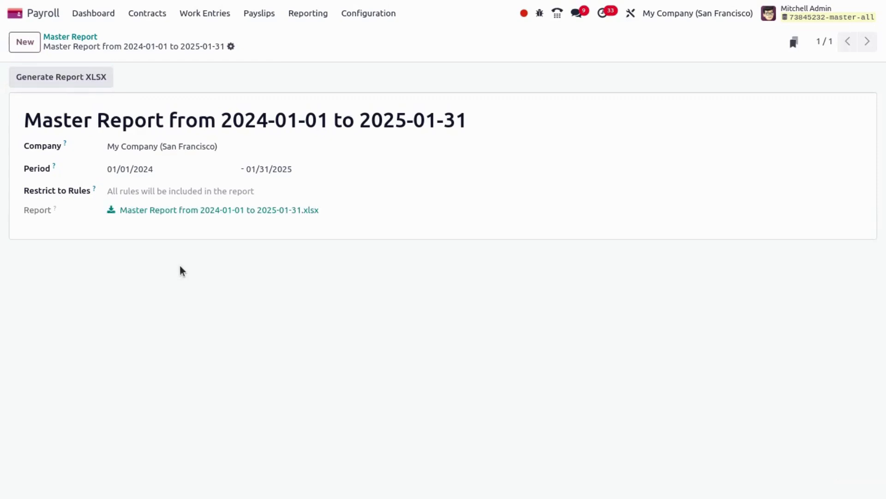
- Switch to LibreOffice Calc and review the Regular Pay and United States Regular Pay sheets of the master report
key("alt")
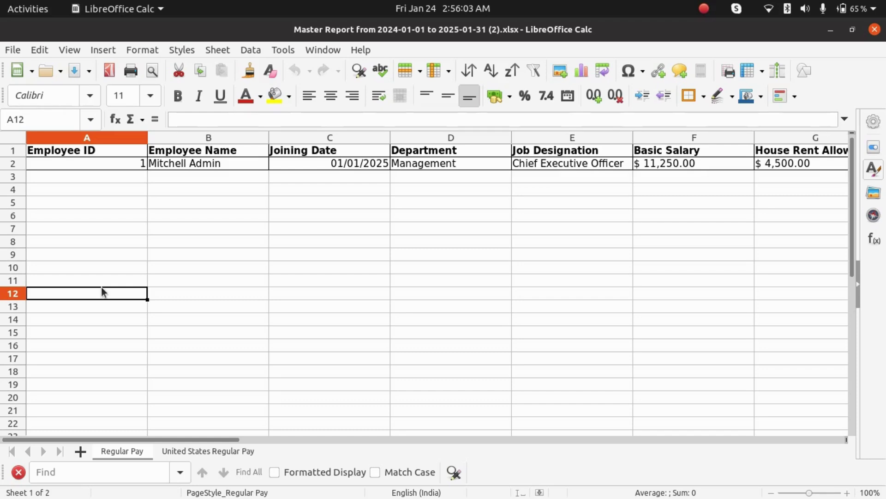
left_click(191, 448)
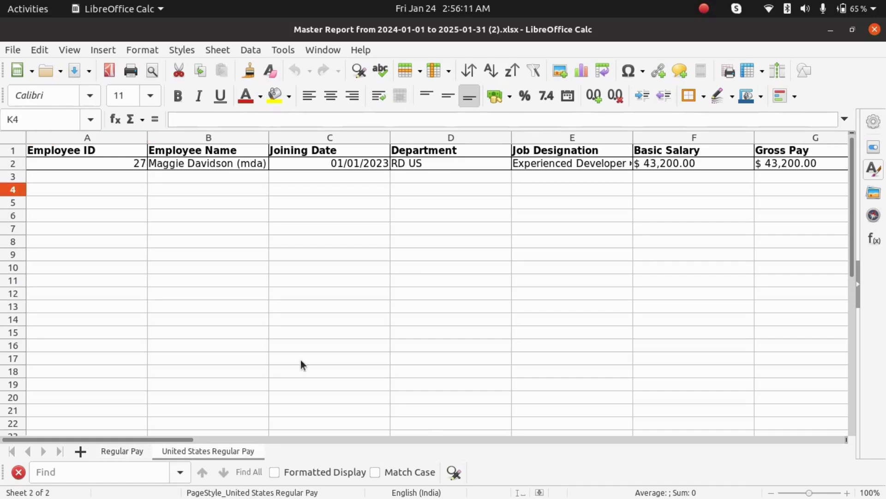
left_click(124, 450)
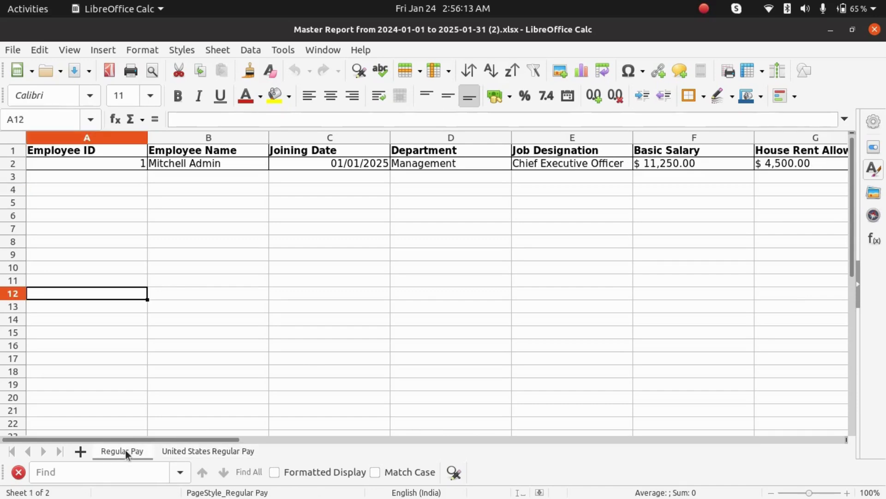
- Examine the employee's row on the Regular Pay sheet, from the employee details across the salary, allowance and Provident Fund columns
left_click(116, 204)
key("Up")
key("Up")
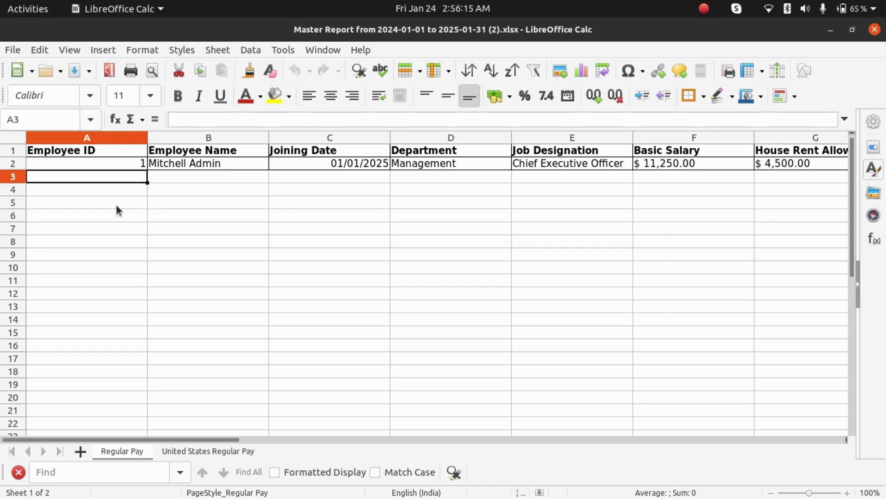
key("Up")
key("Right")
key("Right")
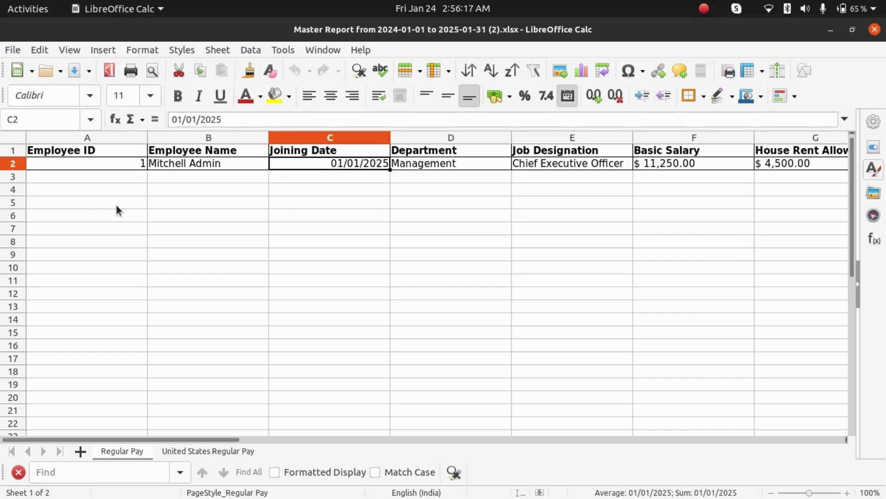
key("Left")
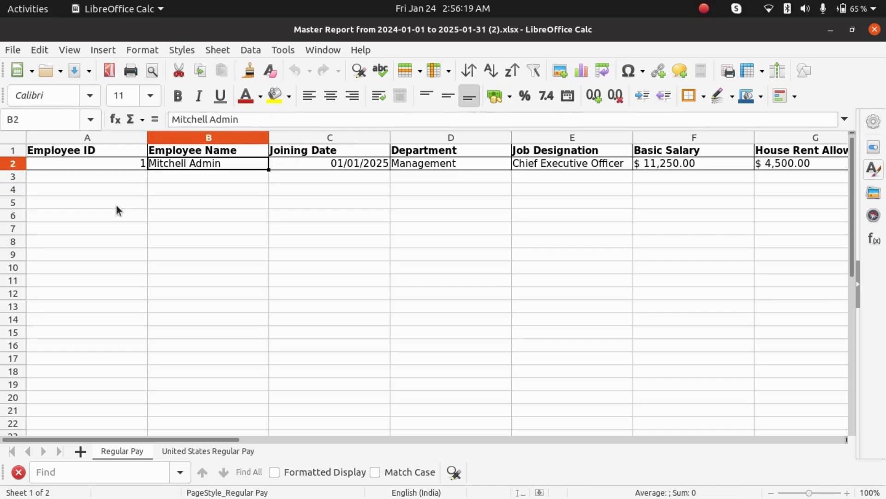
key("Right")
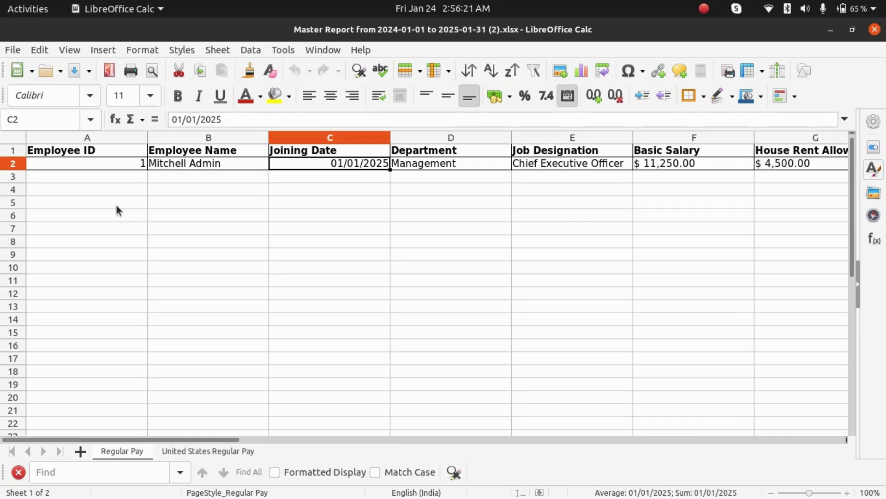
key("Right")
key("Right")
key("Right")
key("Right")
key("Right")
key("Right")
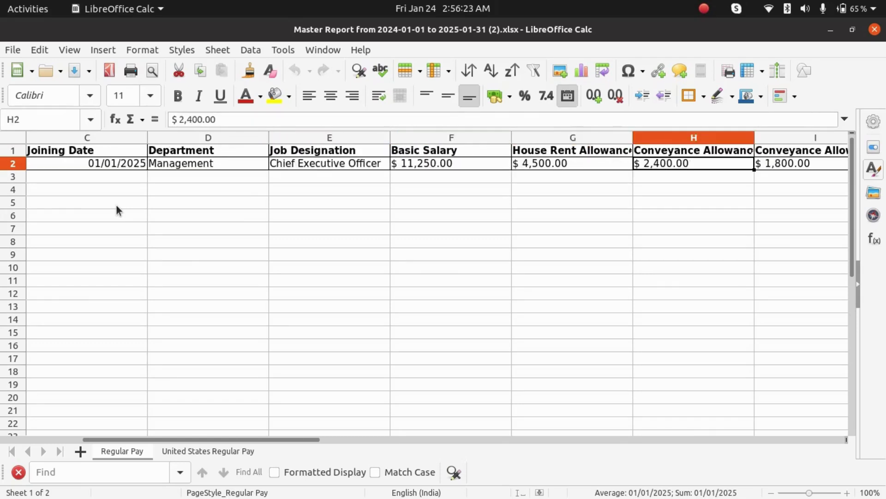
key("Left")
key("Right")
key("Right")
key("Right")
key("Right")
key("Right")
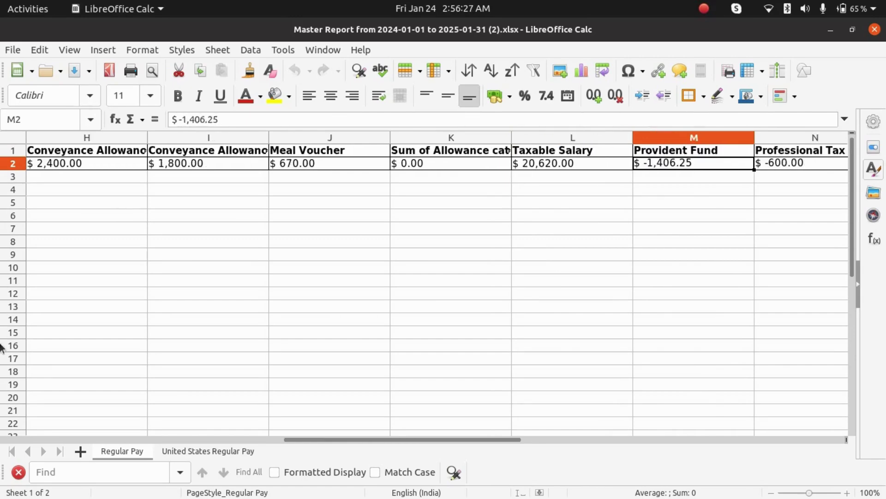
- Examine the employee's row on the United States Regular Pay sheet, from Employee ID across the tax columns to Net Salary
left_click(179, 454)
left_click(178, 227)
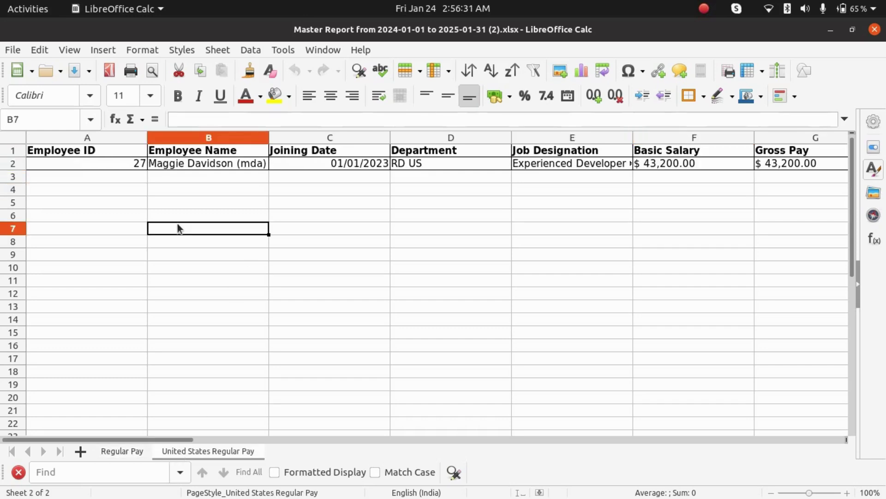
key("Up")
key("Up")
key("Up")
key("Up")
key("Up")
key("Left")
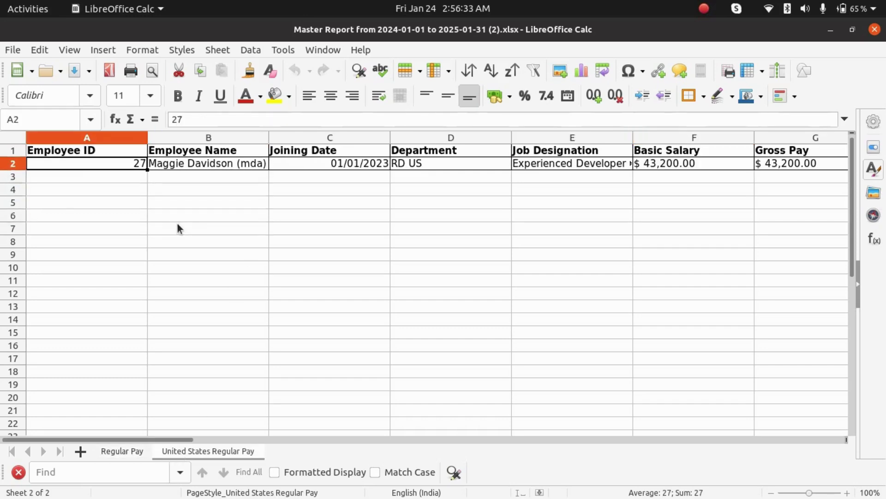
key("Right")
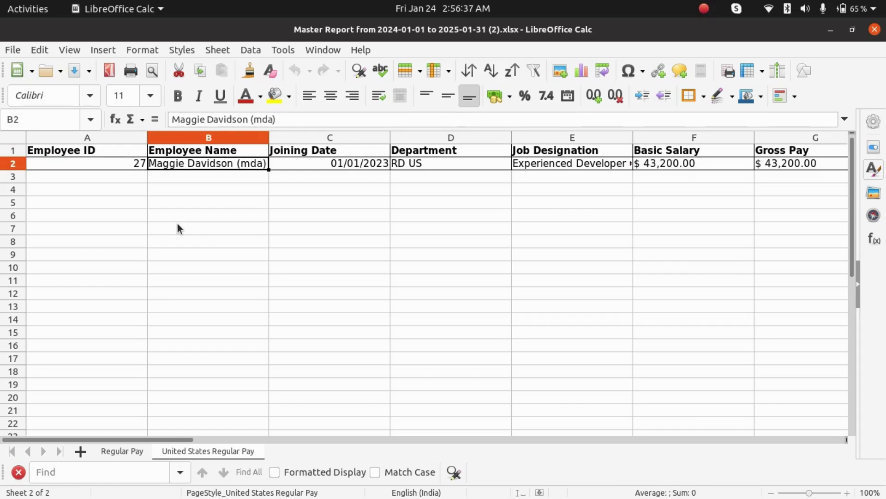
key("Right")
key("Right")
key("Right")
key("Right")
key("Right")
key("Right")
key("Right")
key("Right")
key("Right")
key("Right")
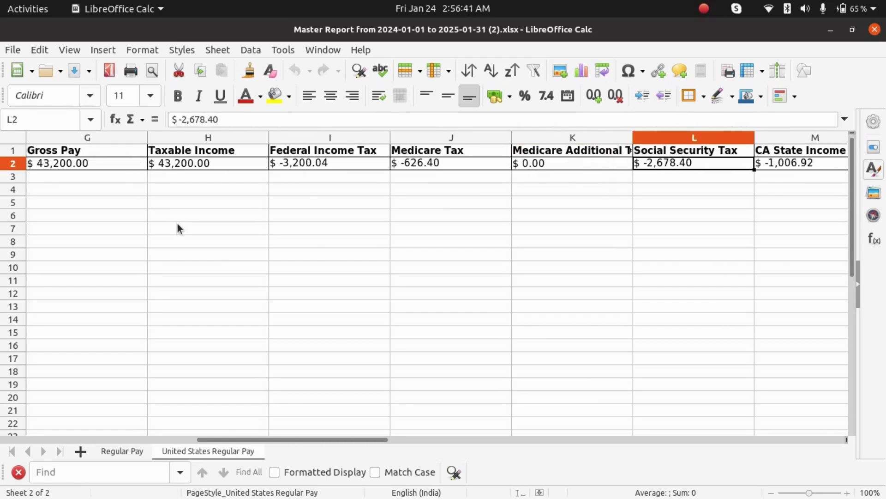
key("Right")
key("Right")
key("Right")
key("Right")
key("Right")
key("Right")
key("Right")
key("Right")
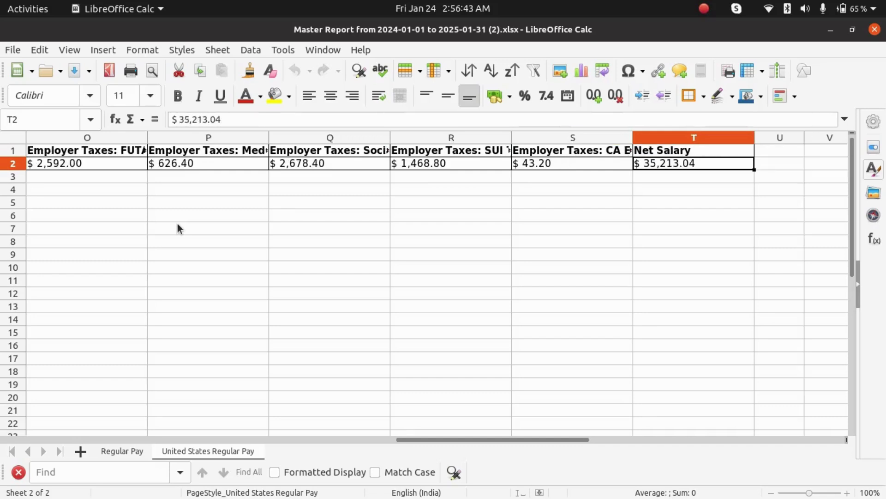
left_click(143, 215)
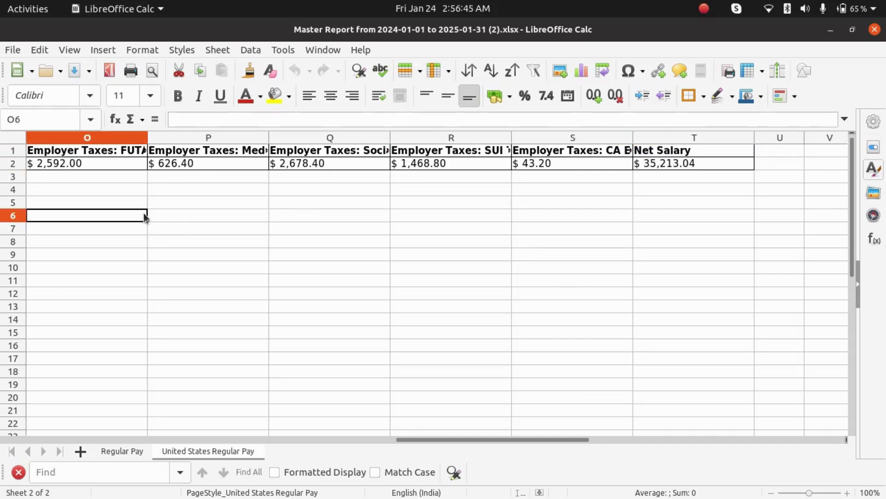
scroll(144, 217, "left", 5)
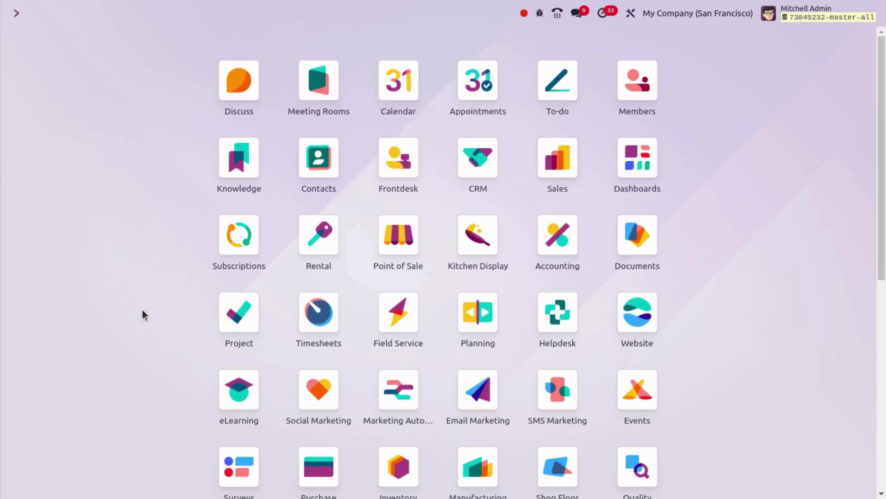
- Switch to Odoo, find Server Actions by searching for "server", and start a new server action
type("server")
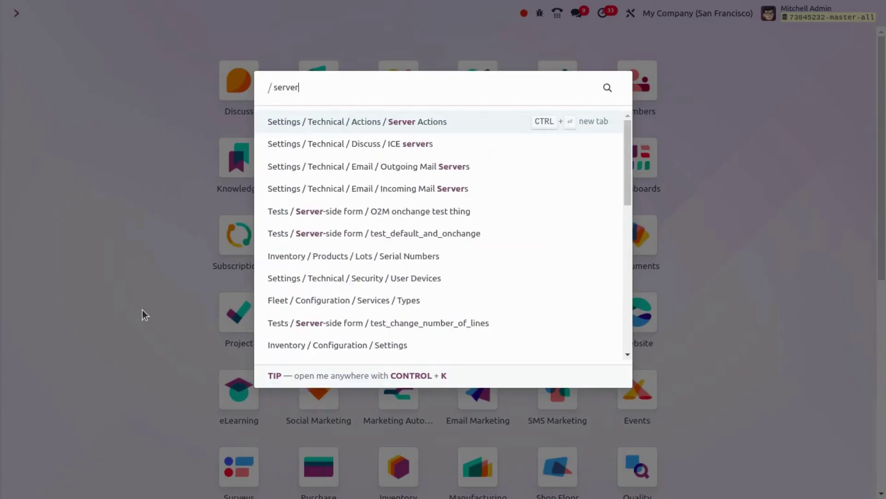
key("Return")
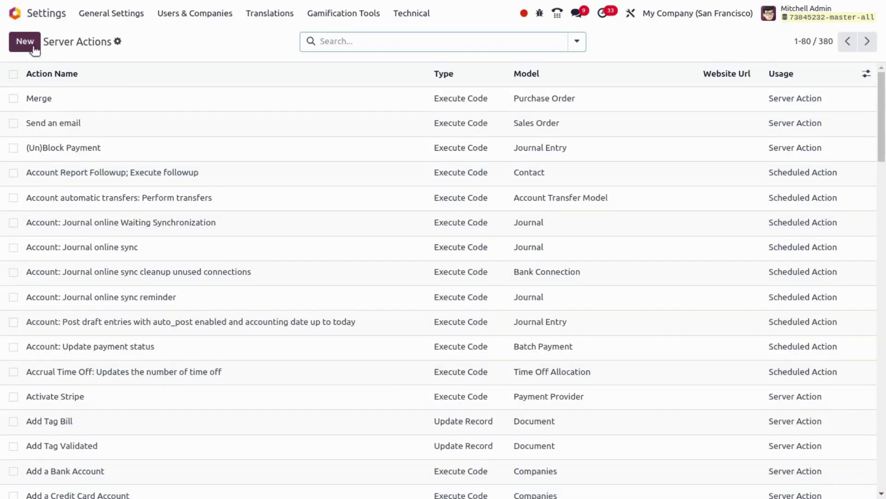
left_click(33, 47)
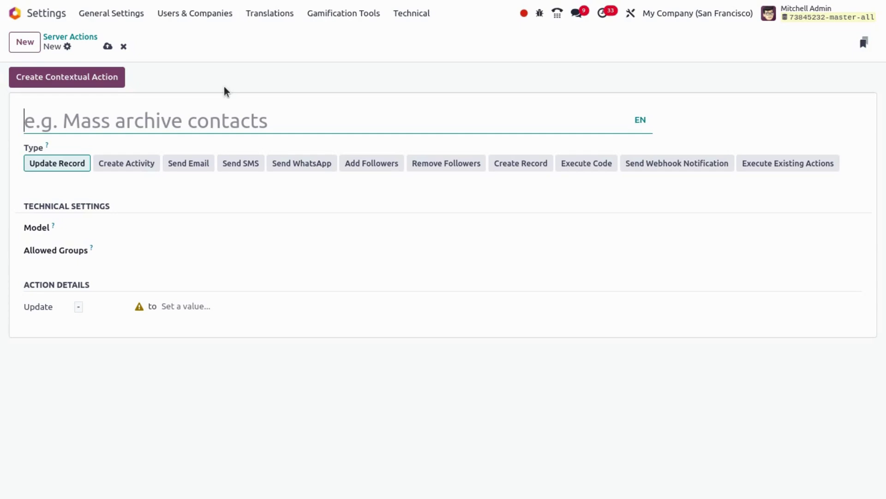
- Name the server action "Add Follower", set its type to Add Followers and its model to Sales Order
type("Add ")
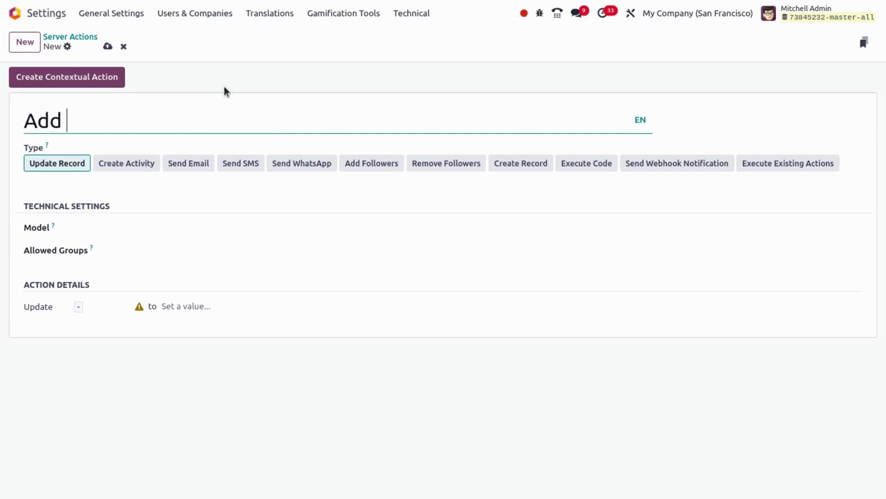
type("Follower")
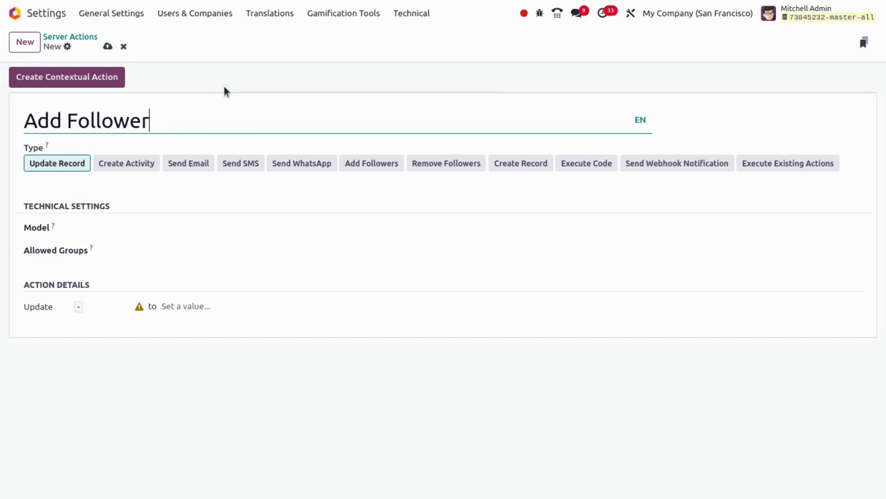
left_click(354, 161)
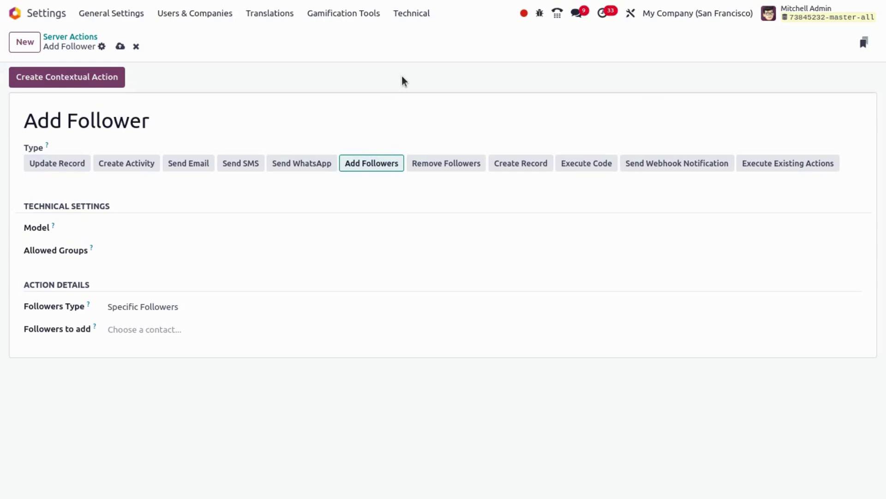
left_click(146, 227)
type("sa")
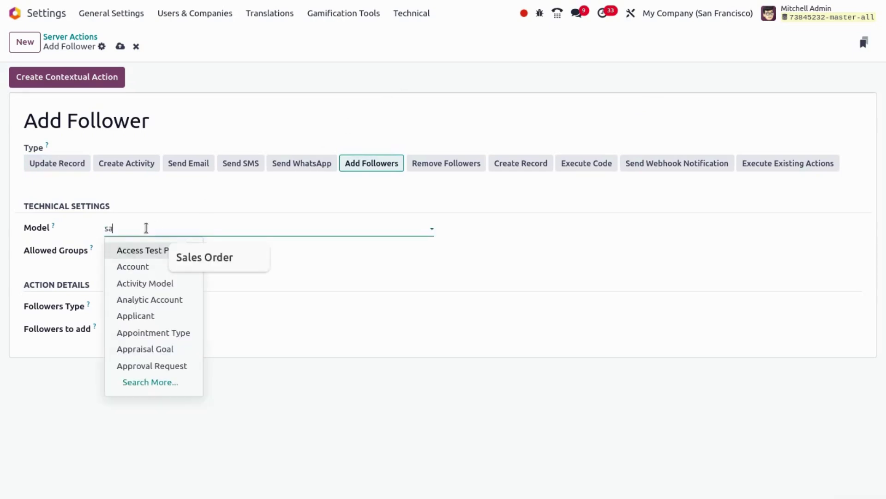
type("le.or")
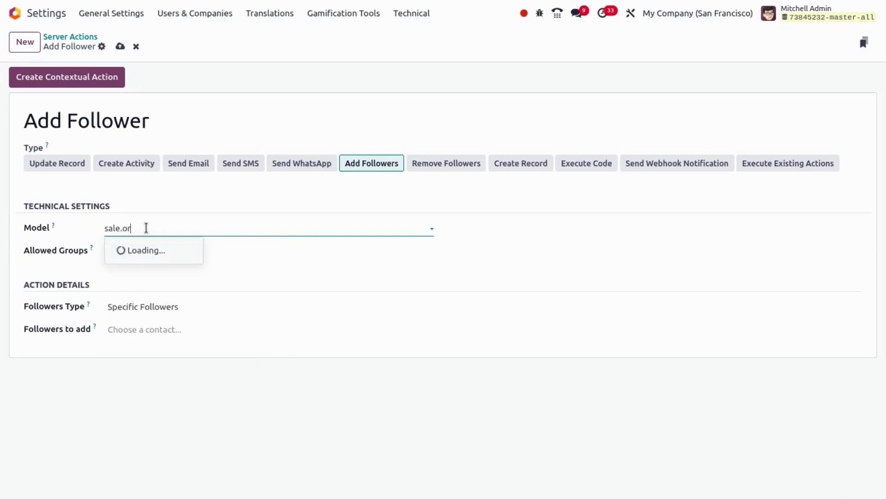
key("Return")
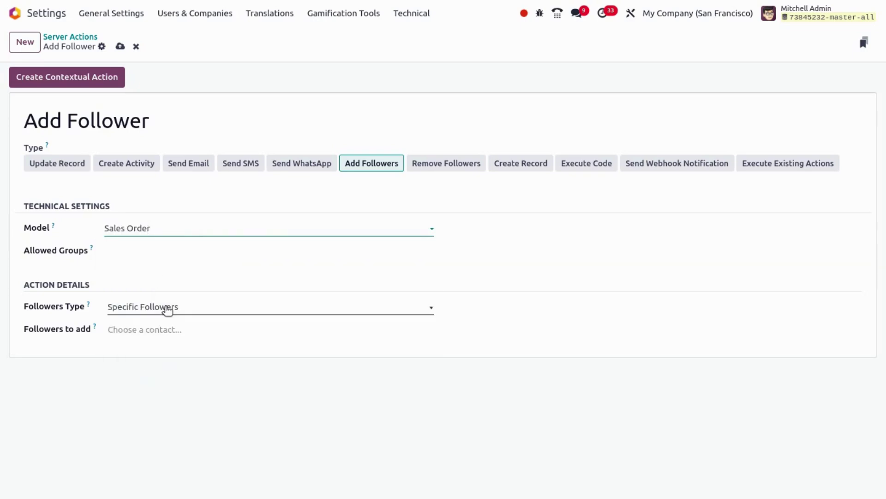
- Choose the first suggested contact as the specific follower for the server action to add
left_click(159, 329)
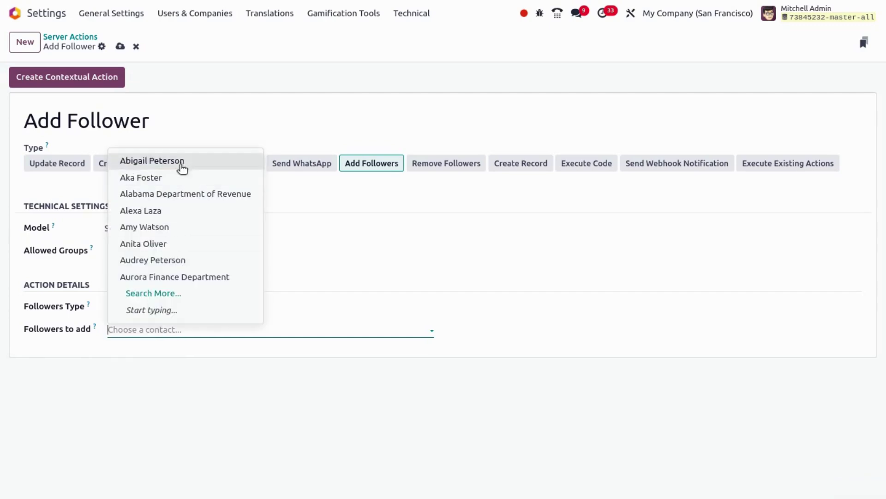
left_click(183, 161)
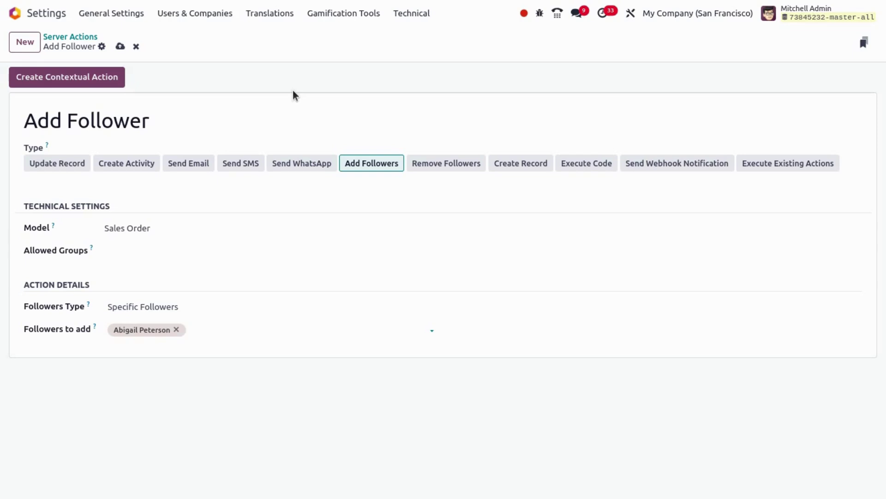
left_click(188, 330)
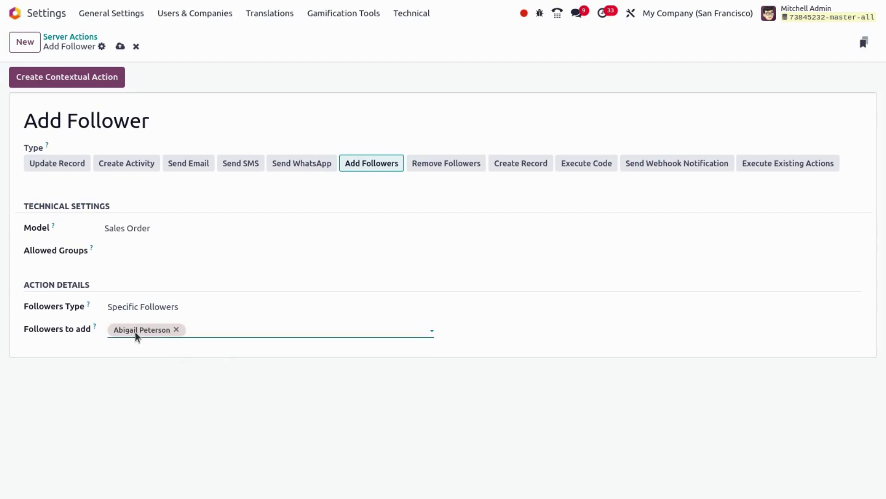
left_click(164, 330)
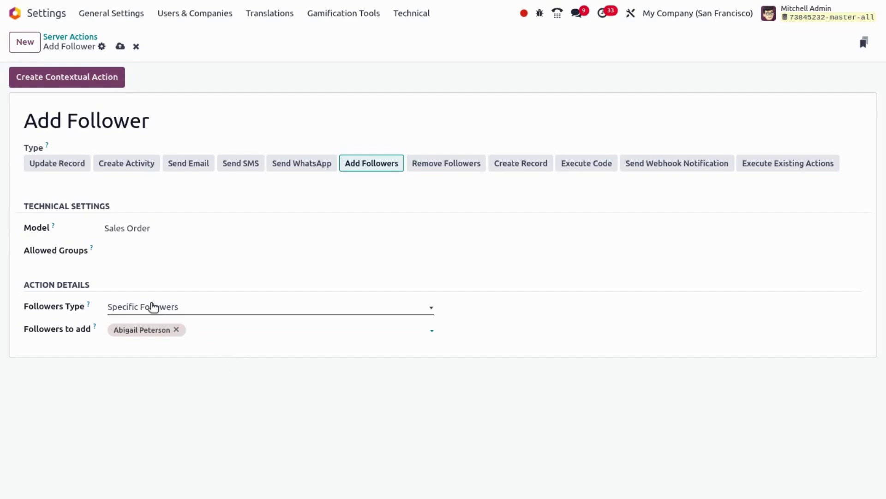
- Set the Followers Type to Dynamic Followers and enter other_follower_id as the Followers Field
left_click(139, 307)
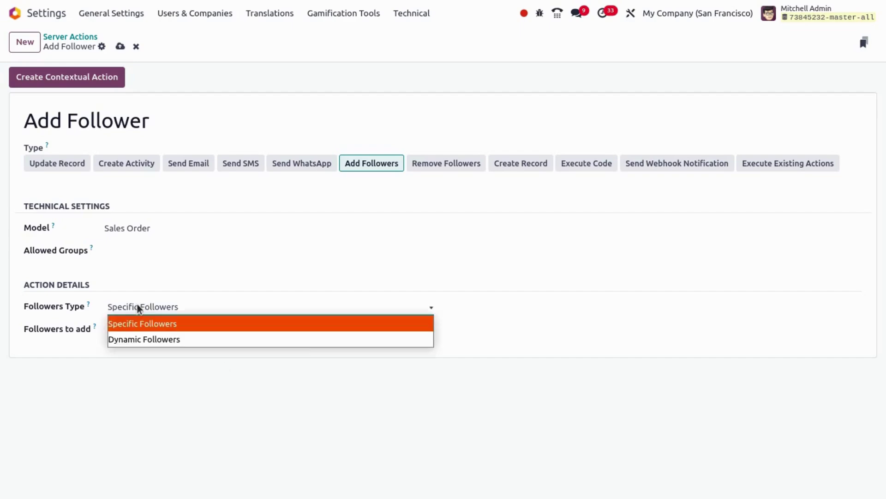
left_click(142, 338)
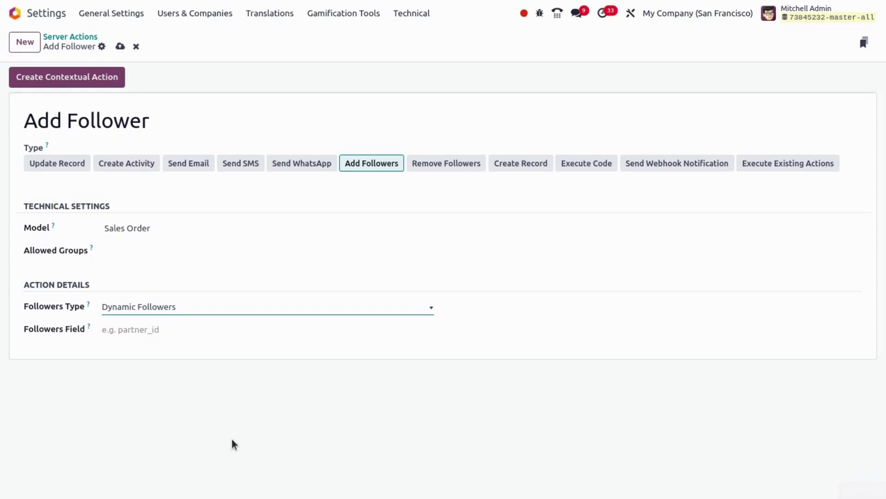
left_click(135, 329)
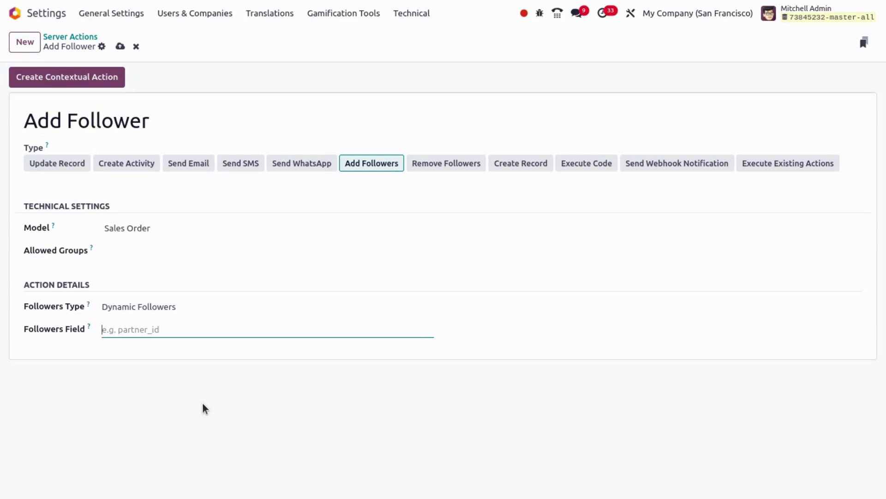
type("other_follower_id")
type(",")
key("BackSpace")
key("BackSpace")
key("ctrl+a")
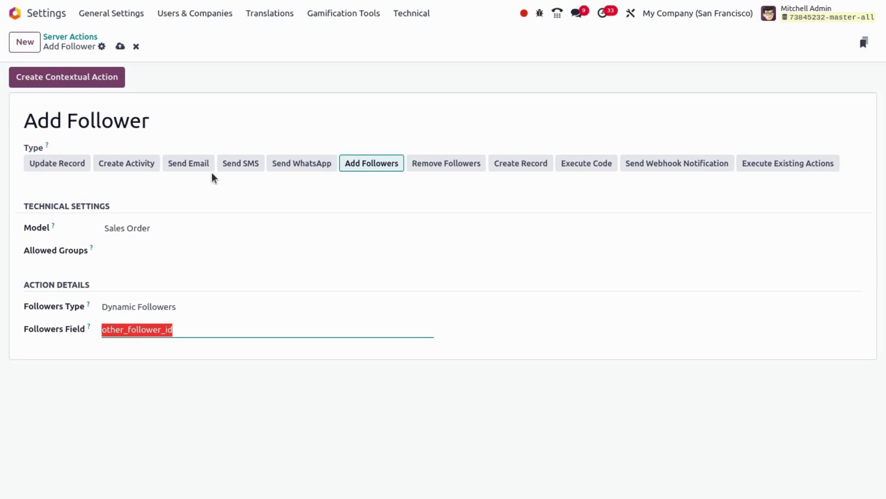
left_click(191, 376)
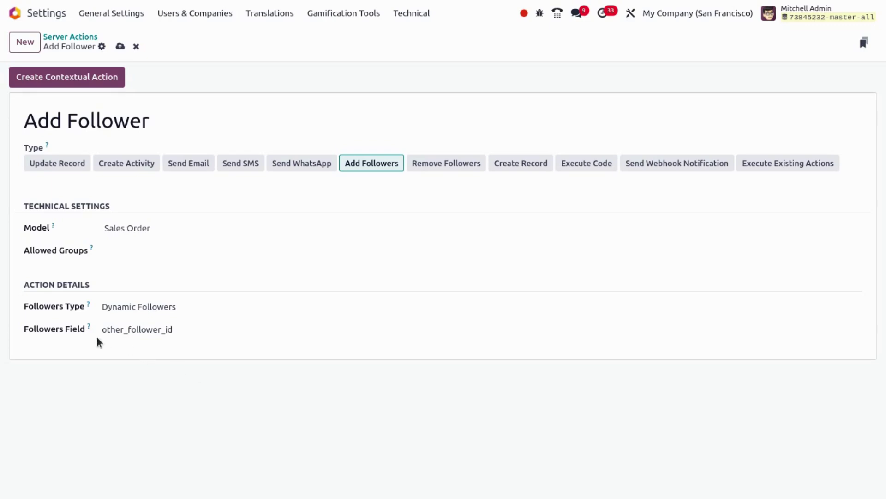
left_click(149, 331)
double_click(149, 331)
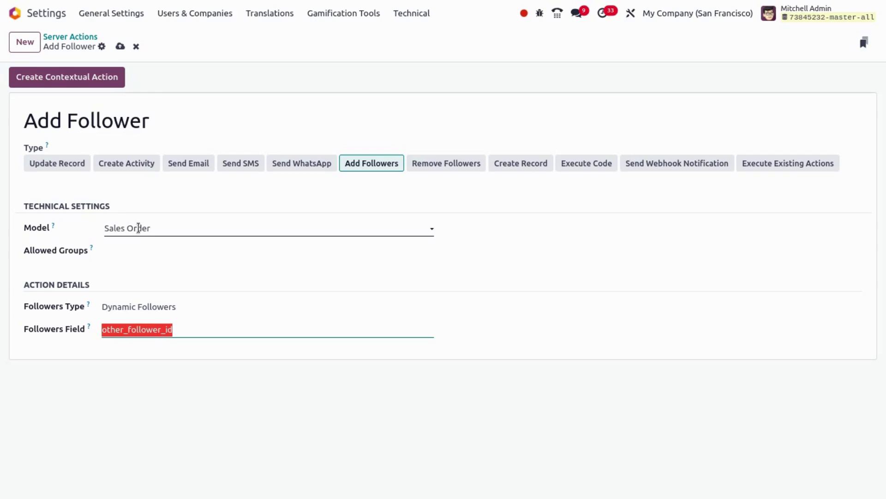
left_click(167, 393)
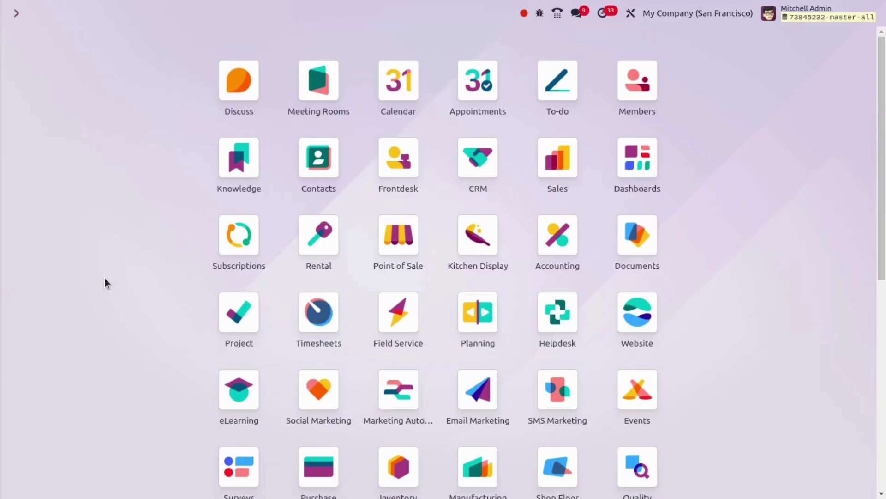
- Open the Units & Packagings list in Sales, examine the Units record, and return to the list
left_click(567, 178)
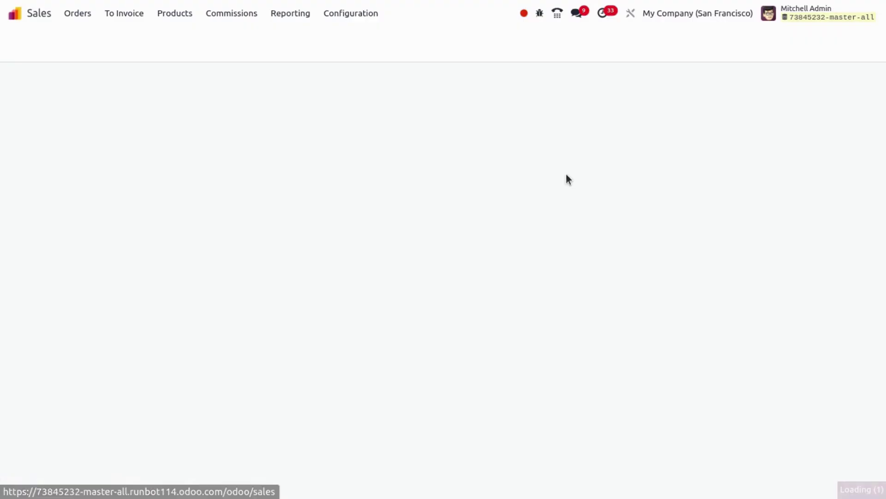
left_click(360, 12)
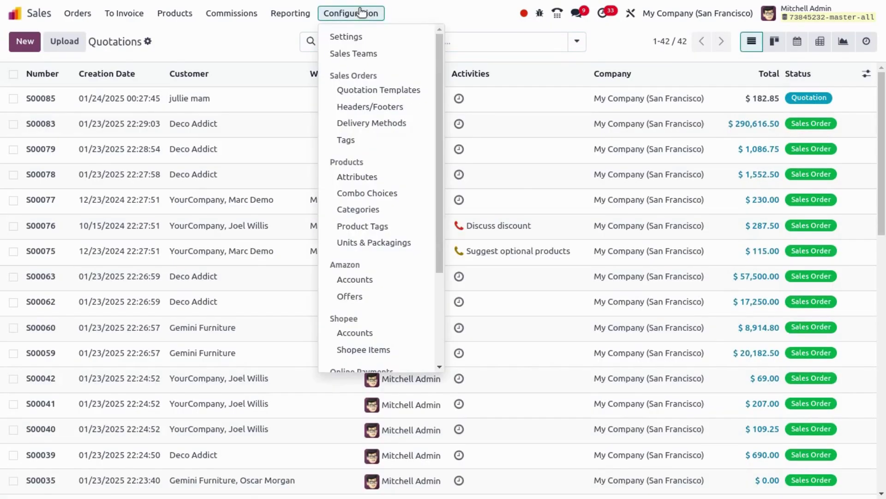
left_click(364, 243)
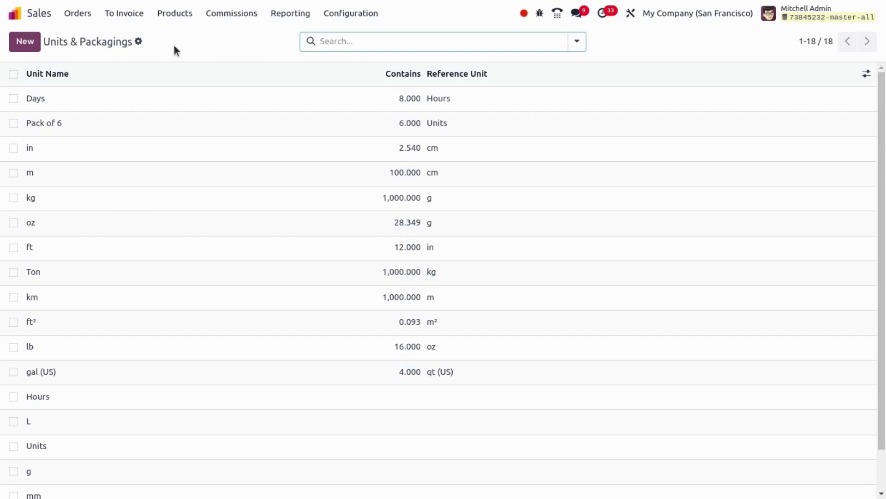
scroll(89, 409, "down", 1)
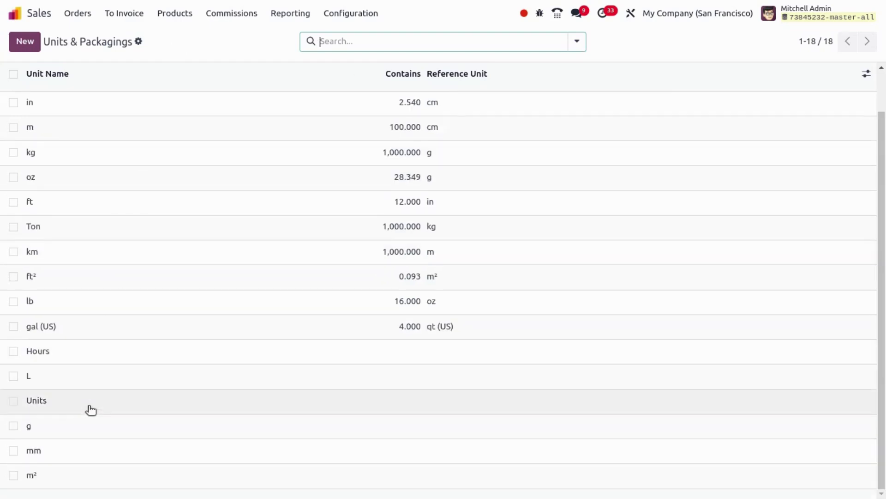
left_click(142, 403)
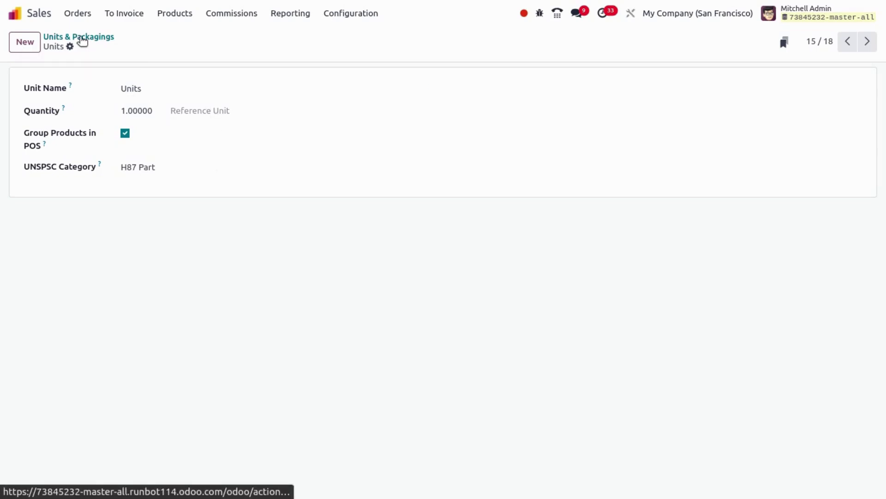
left_click(82, 41)
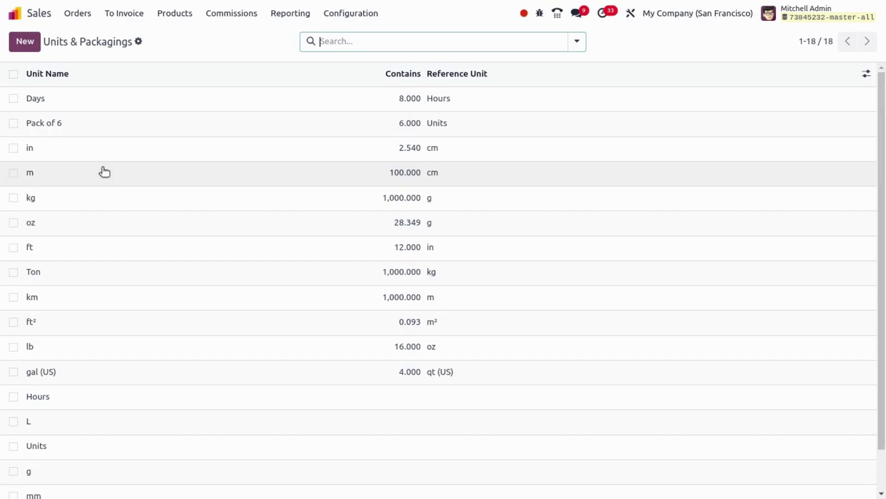
- Examine the Pack of 6 record's quantity and the reference units available for it, then go back to the list
left_click(134, 113)
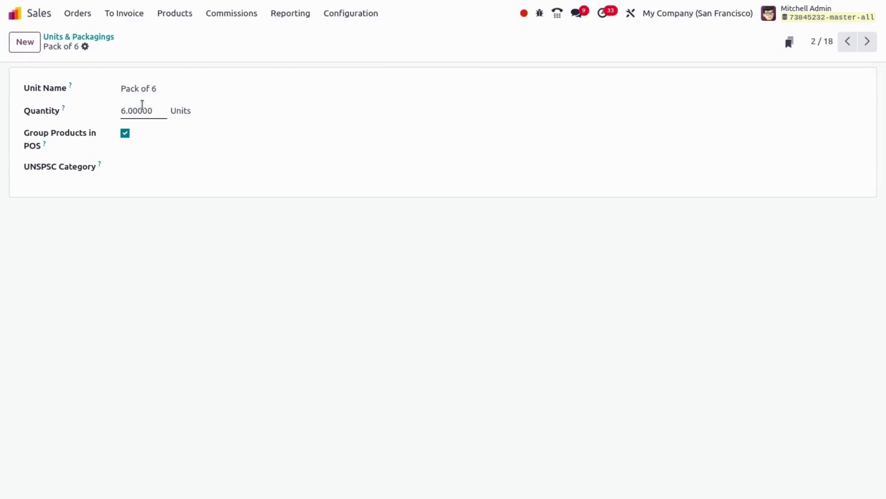
left_click(222, 113)
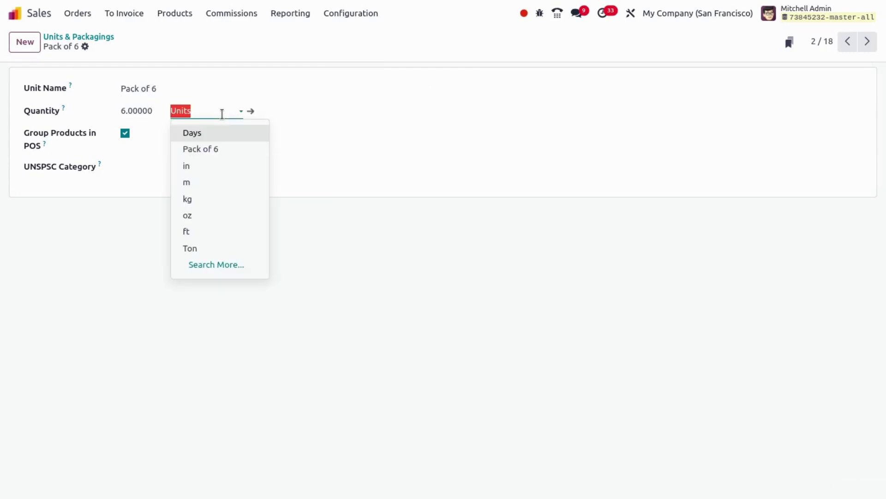
left_click(138, 192)
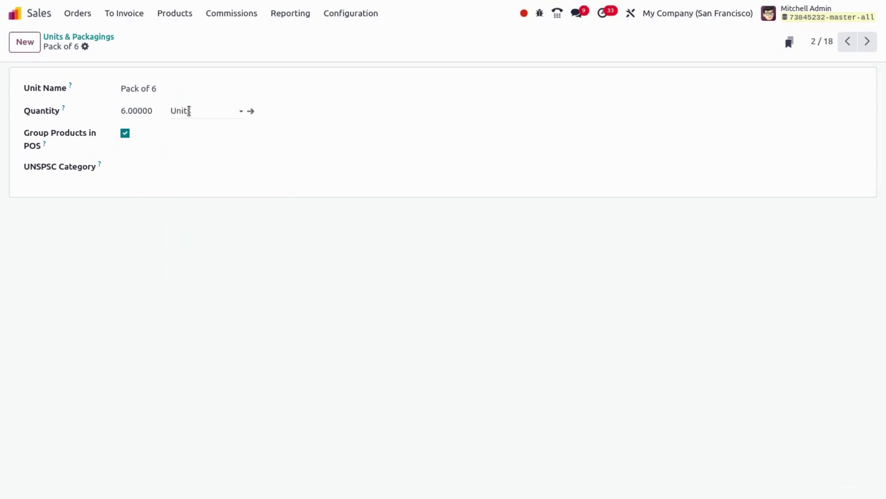
left_click(87, 36)
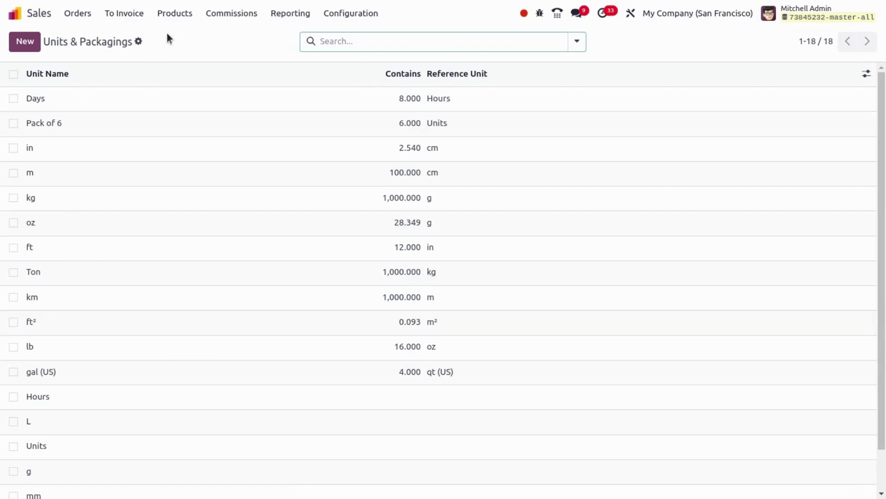
- Open the Apple Pie product and examine the units available for its sales price and its packagings under the sales settings
left_click(177, 16)
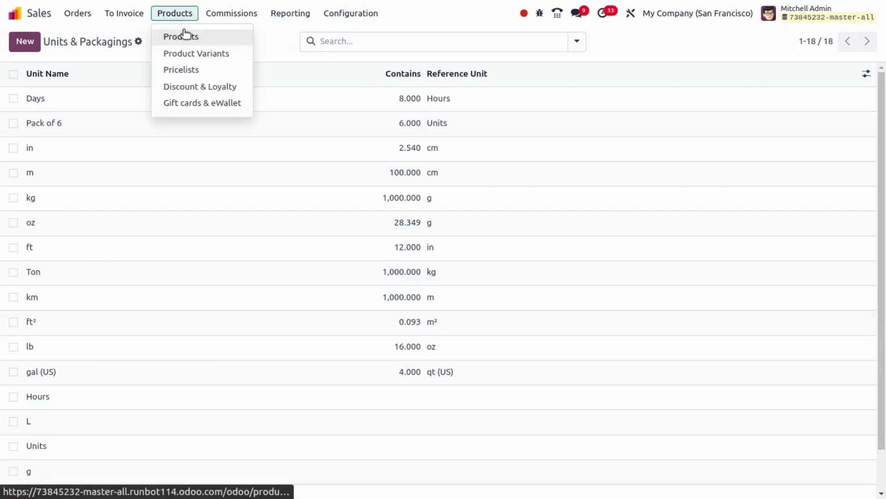
left_click(183, 33)
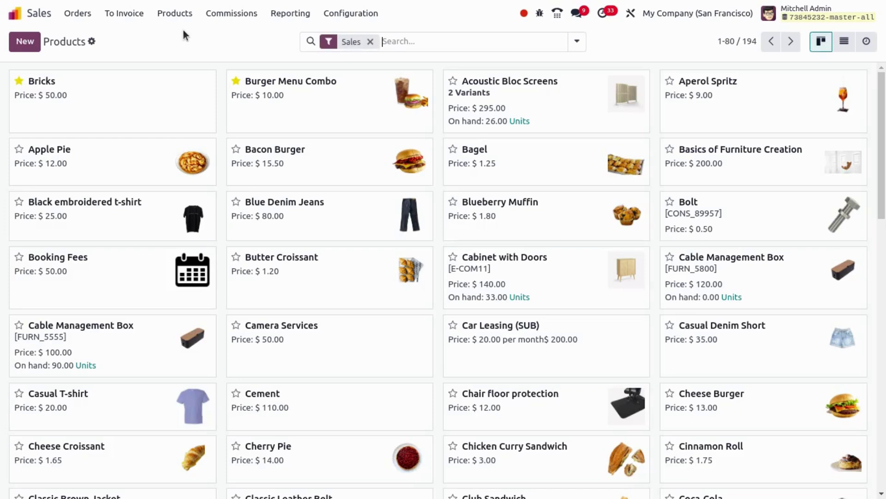
left_click(134, 157)
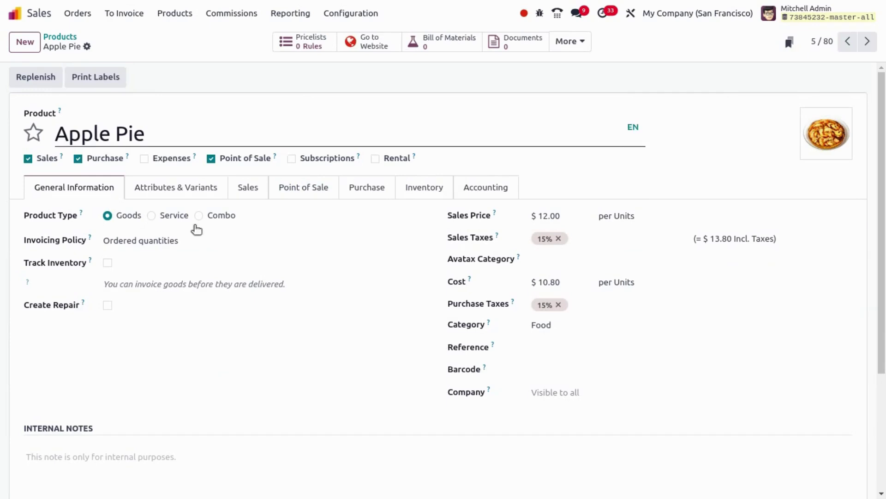
left_click(644, 217)
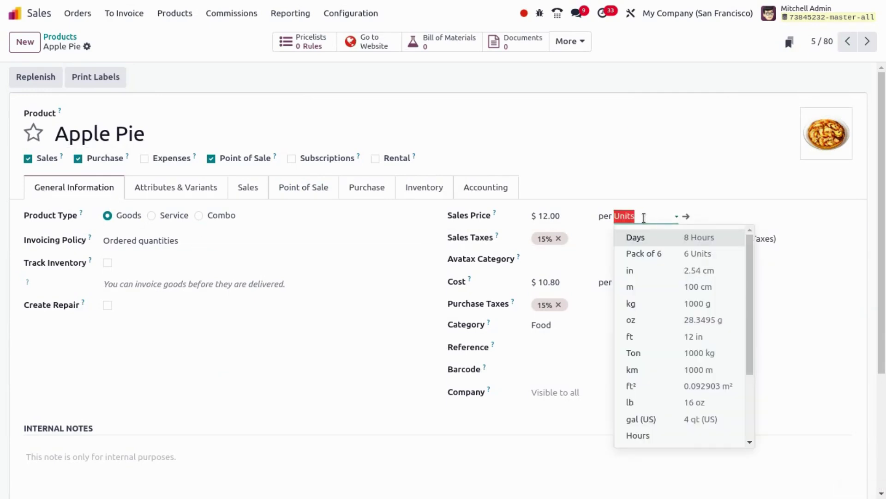
left_click(624, 189)
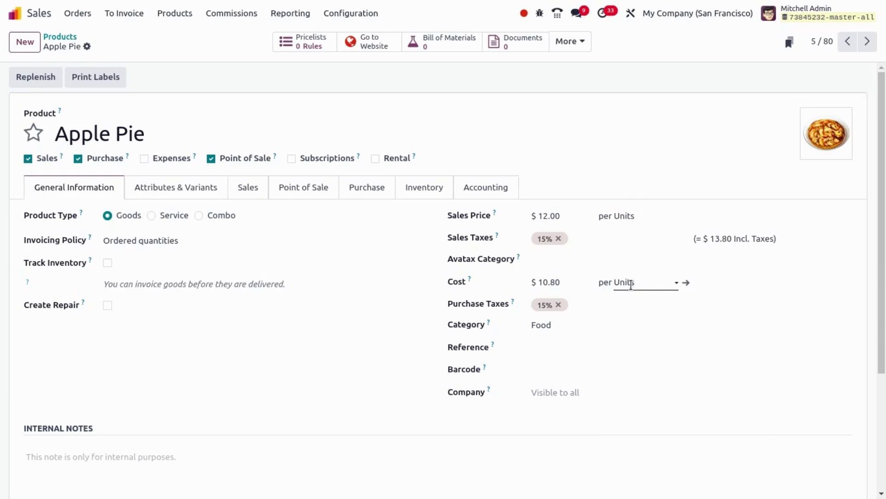
left_click(250, 189)
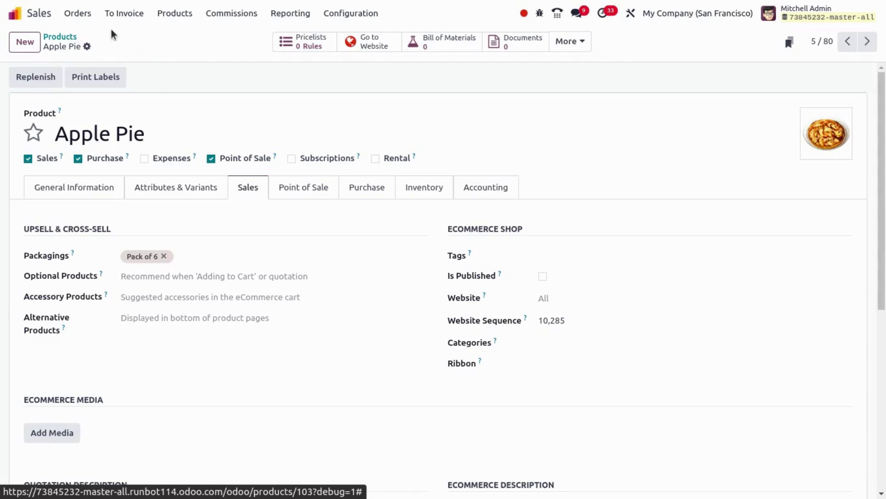
- Create a new sales quotation for the customer Deco Addict
left_click(78, 16)
left_click(98, 36)
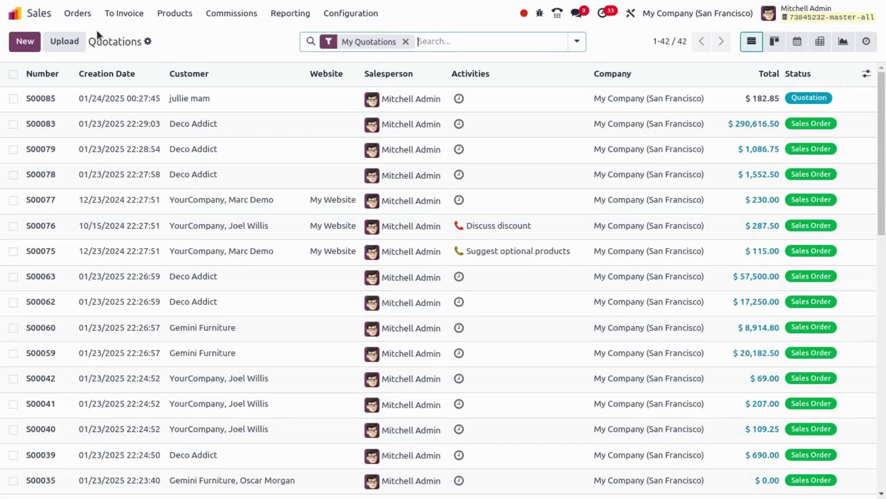
left_click(16, 48)
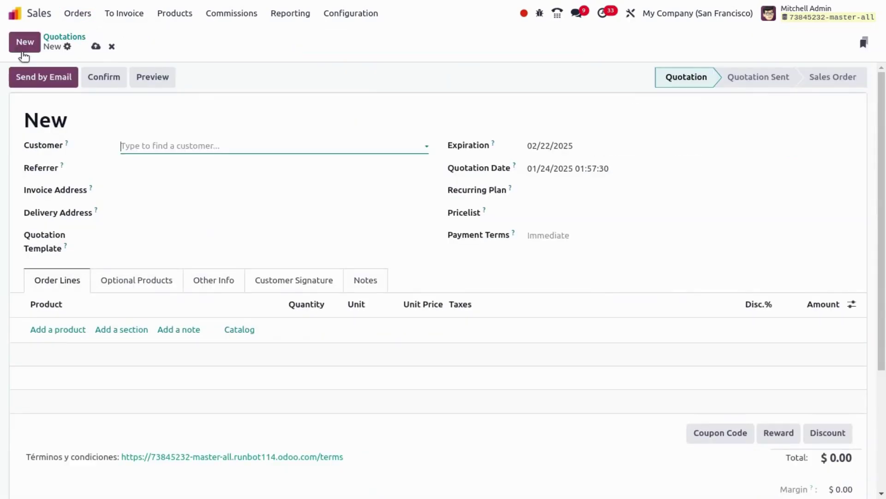
left_click(150, 142)
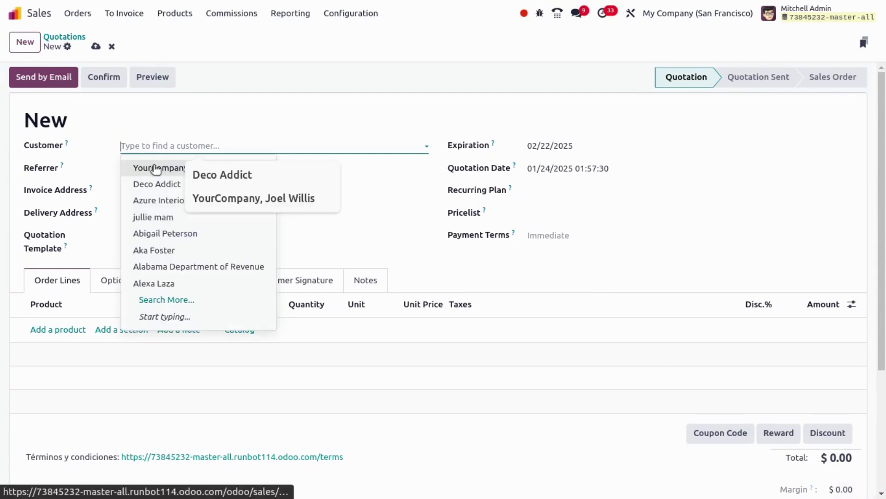
left_click(149, 184)
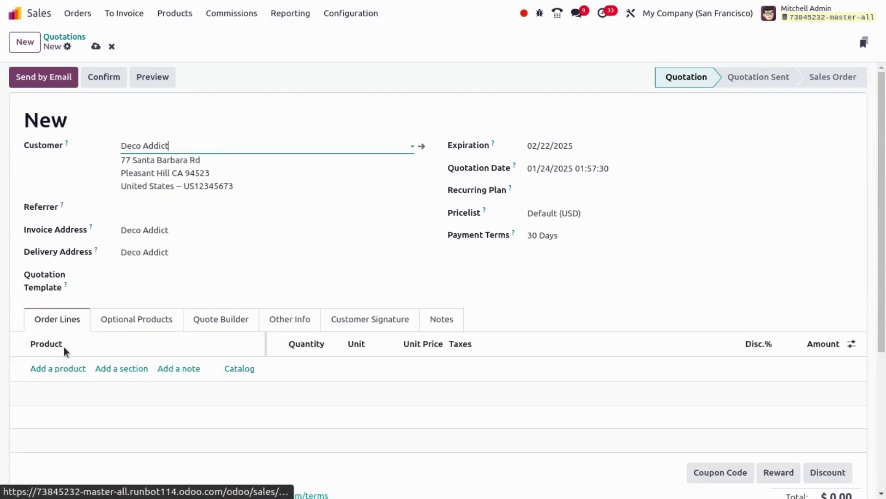
- Add an Apple Pie order line with the unit Pack of 6, then discard the quotation
left_click(60, 370)
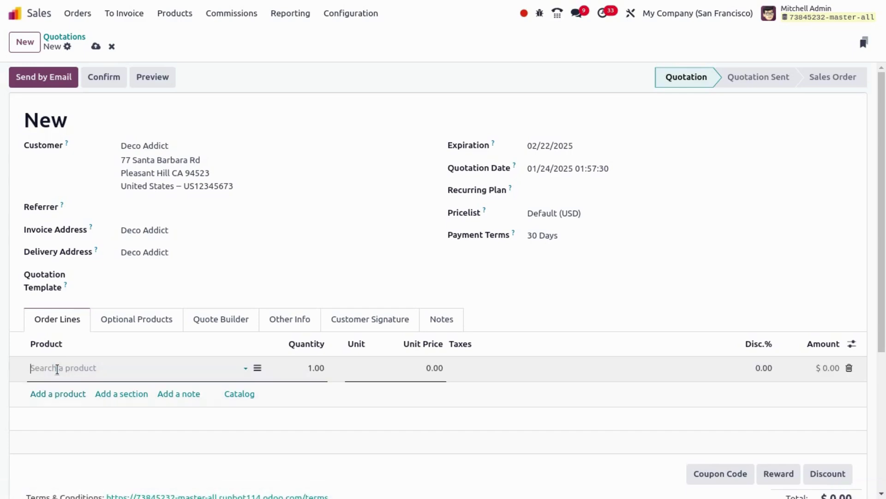
type("appl")
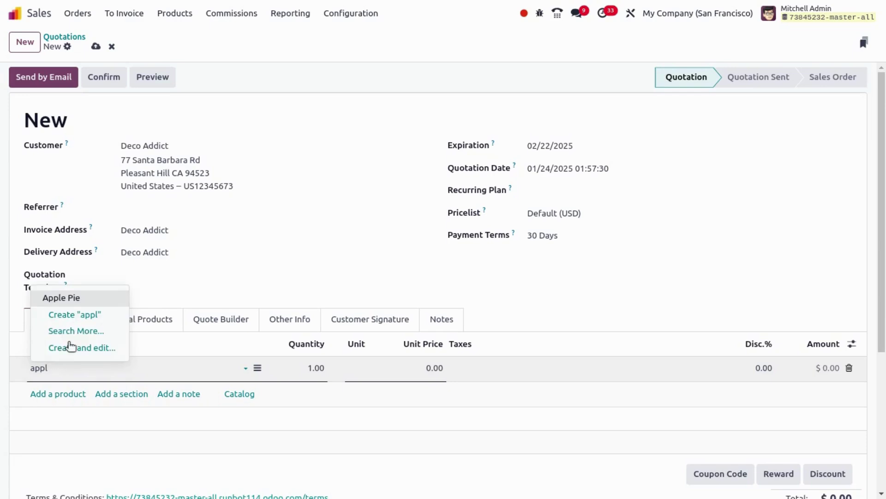
left_click(81, 299)
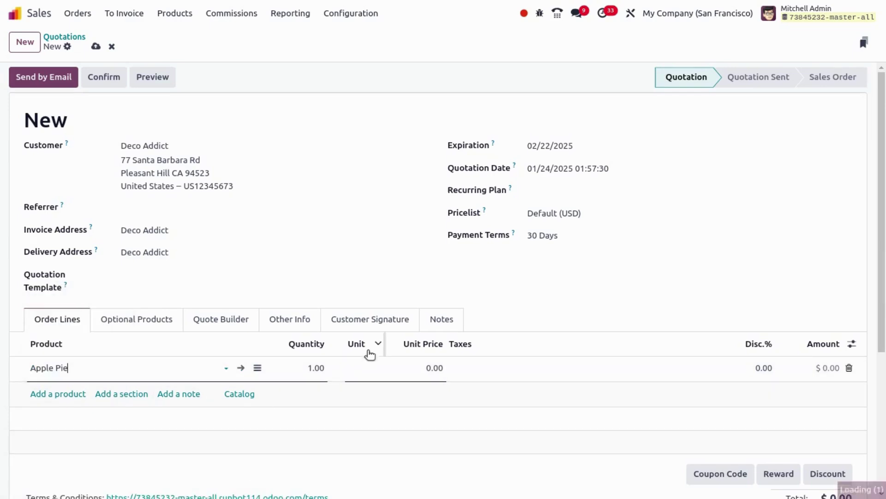
left_click(367, 367)
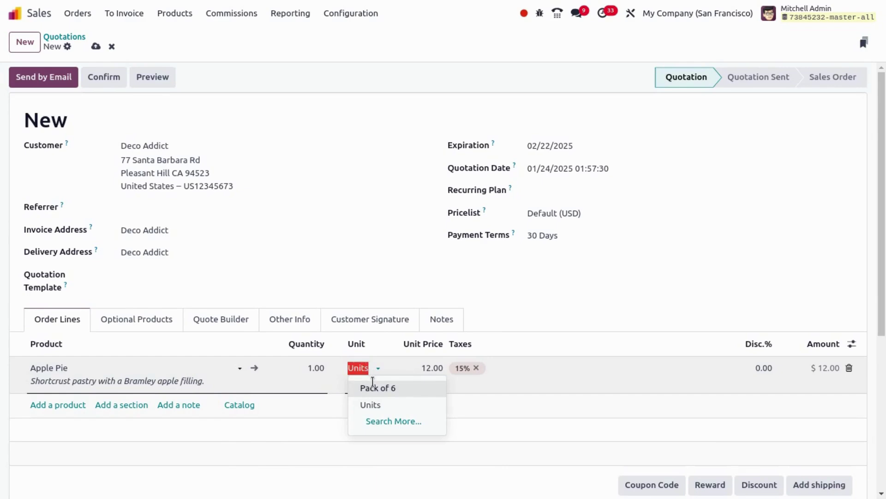
left_click(396, 389)
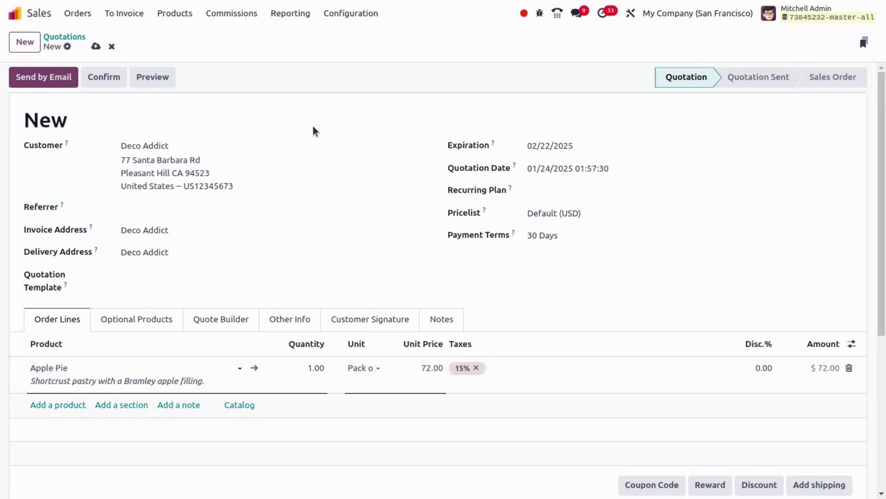
left_click(110, 46)
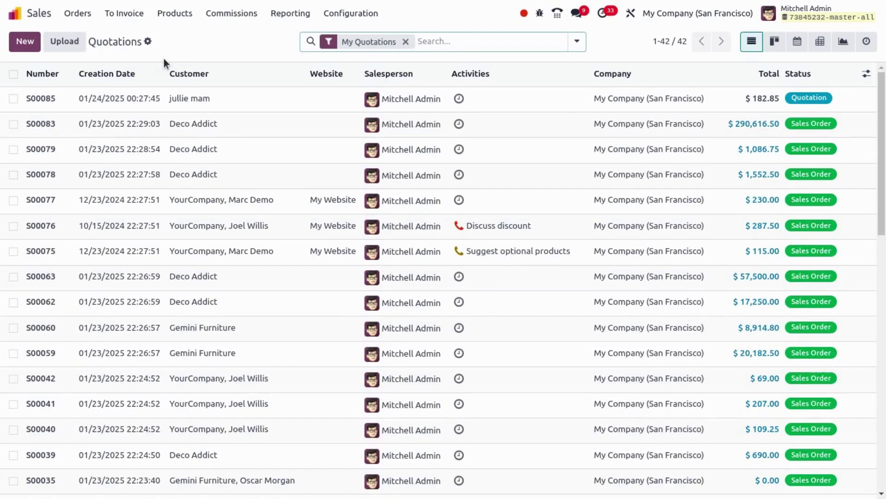
- Switch to Accounting by searching for "acc" and open the list of customer invoices
left_click(14, 13)
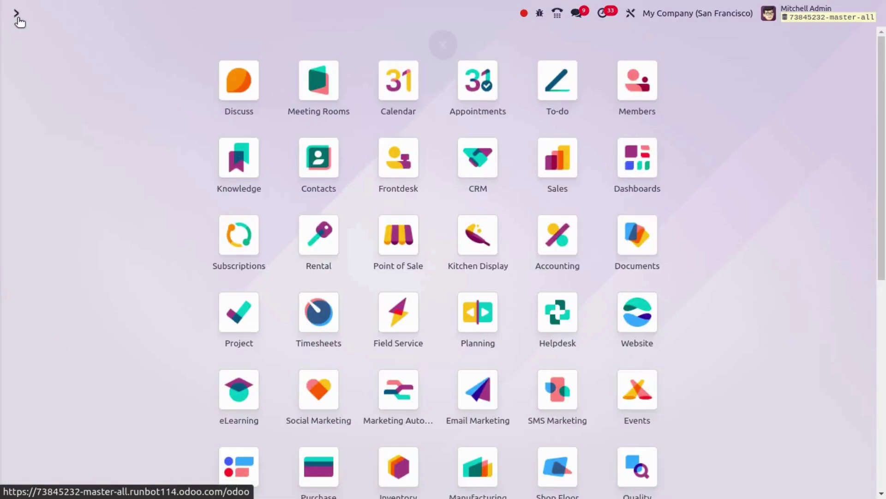
type("acc")
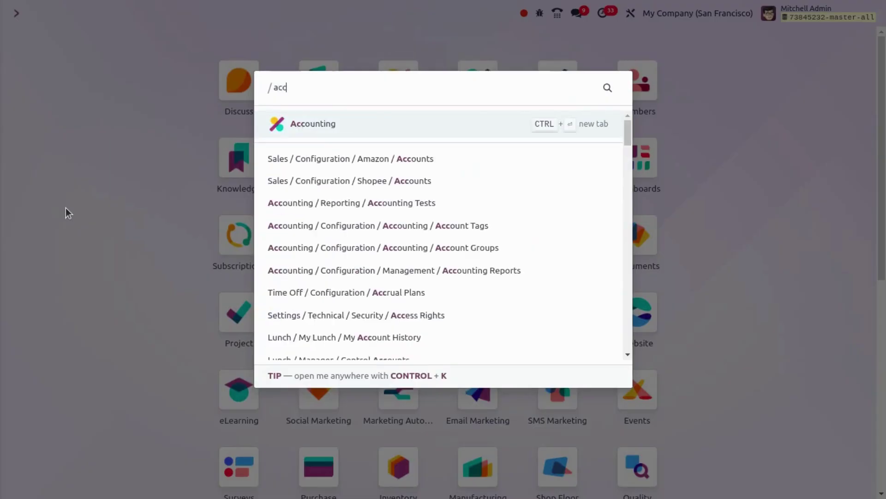
key("Escape")
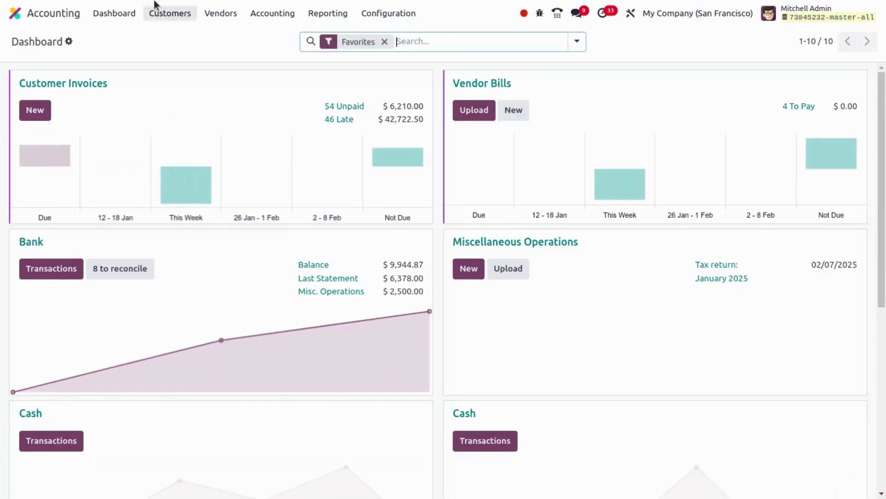
left_click(157, 15)
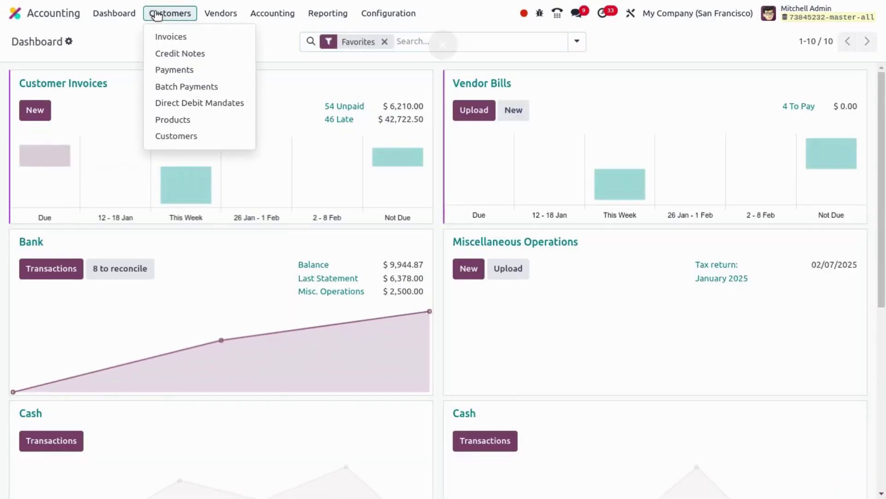
left_click(159, 37)
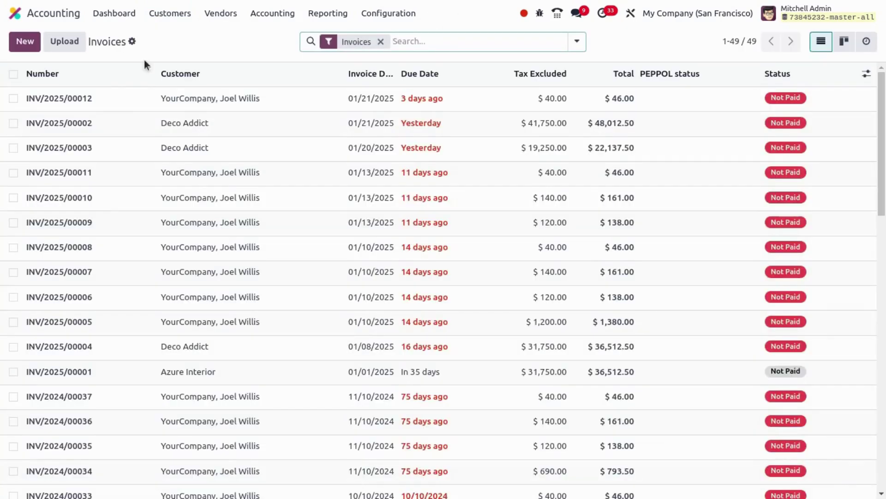
- Open Deco Addict's invoice dated 01/21/2025, examine the additional actions available for it, and return to the app overview
left_click(121, 122)
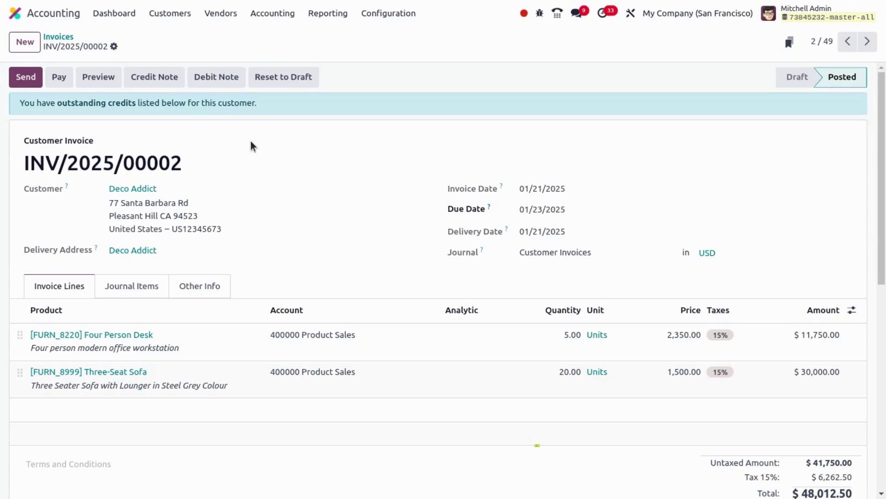
left_click(114, 46)
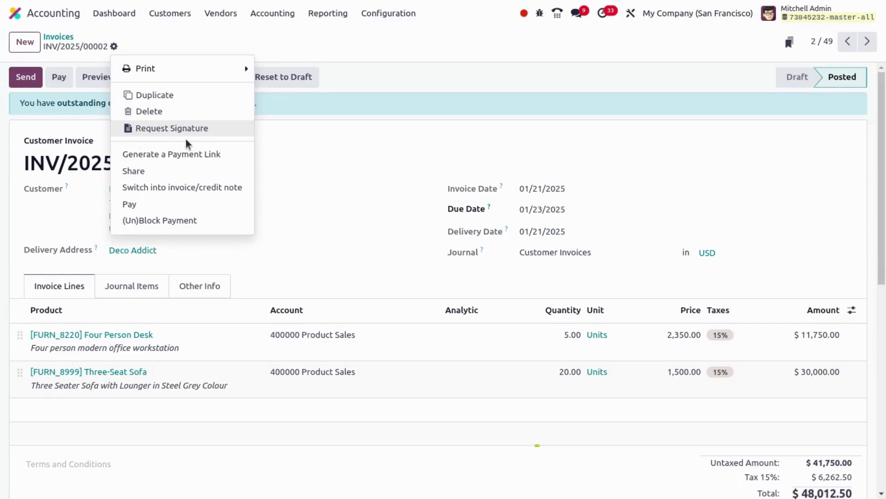
left_click(329, 131)
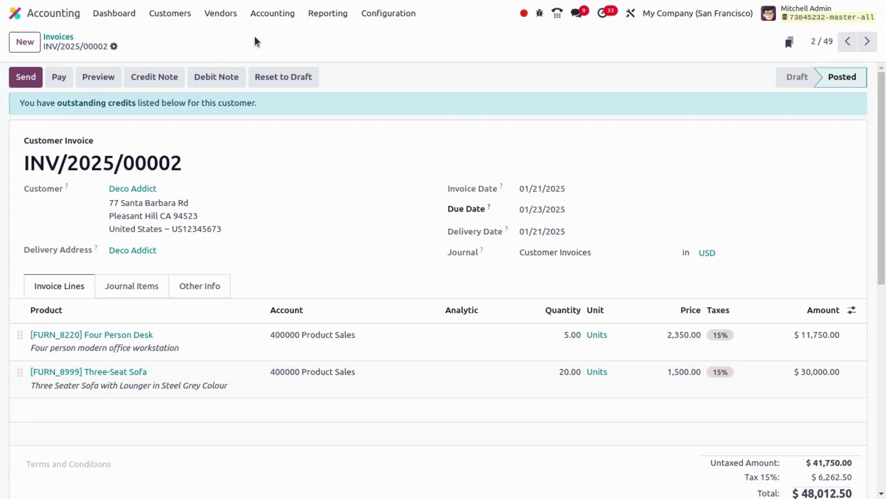
left_click(13, 14)
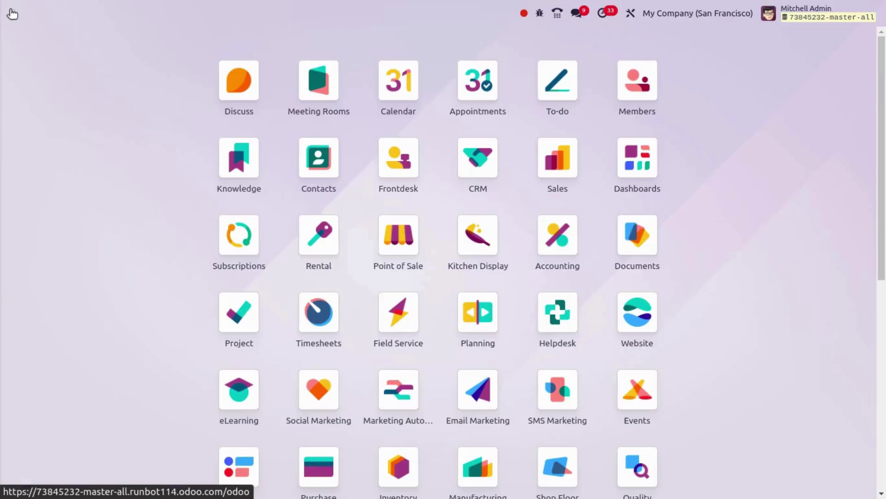
- Switch to Accounting by searching for "acc" and open the list of follow-up levels
type("acc")
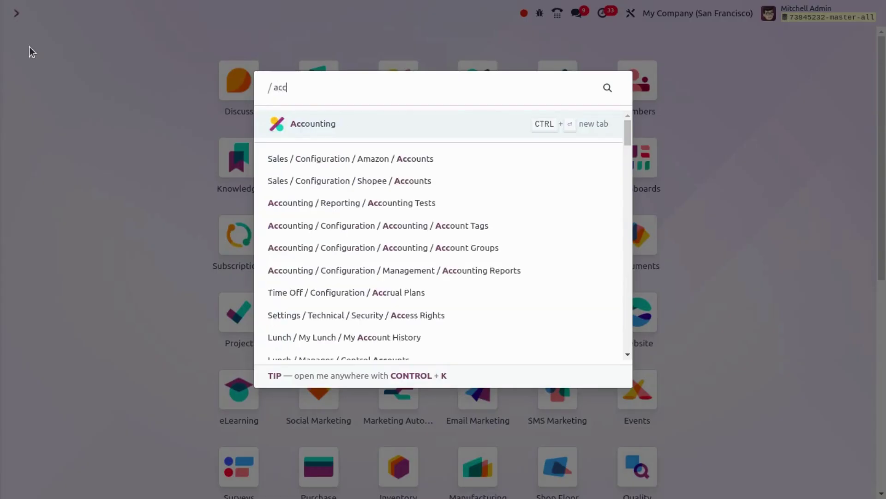
key("Return")
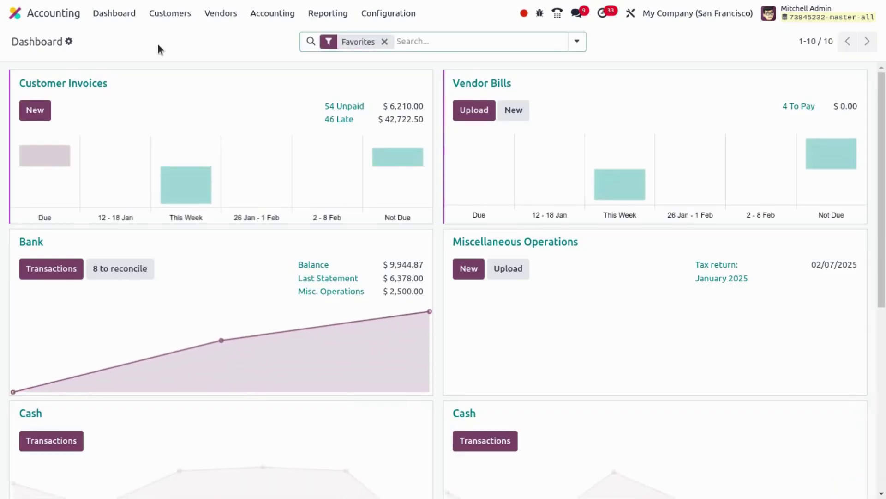
left_click(383, 14)
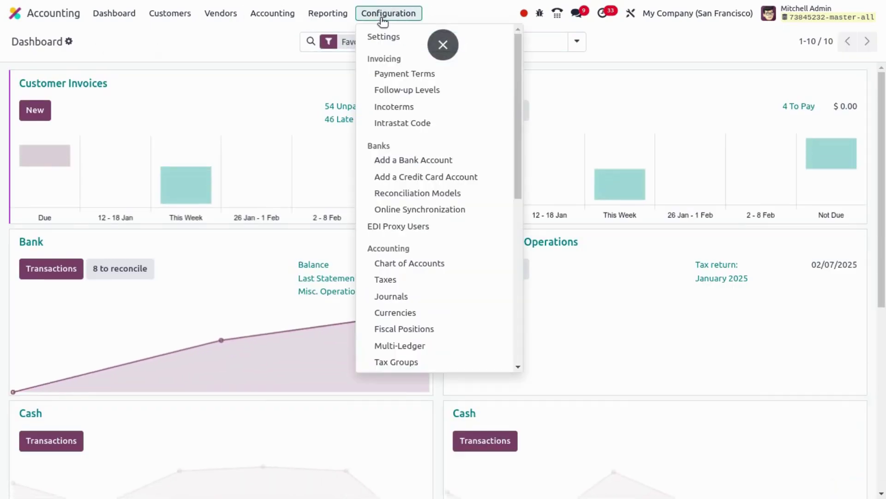
left_click(392, 88)
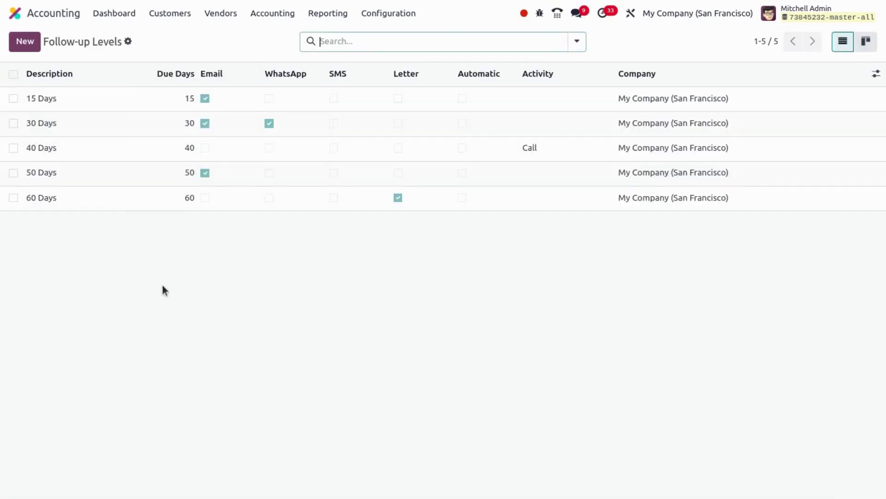
- Open the 30 Days follow-up level and examine its WhatsApp template choices without selecting one
left_click(148, 132)
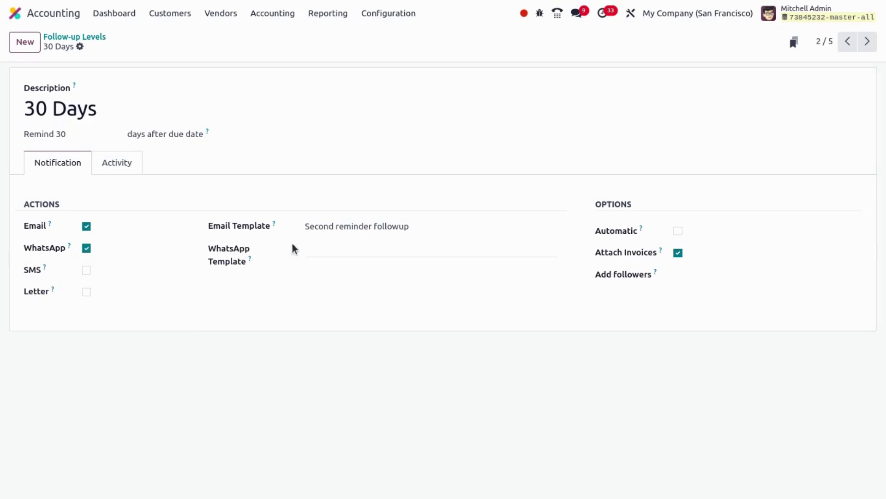
left_click(331, 243)
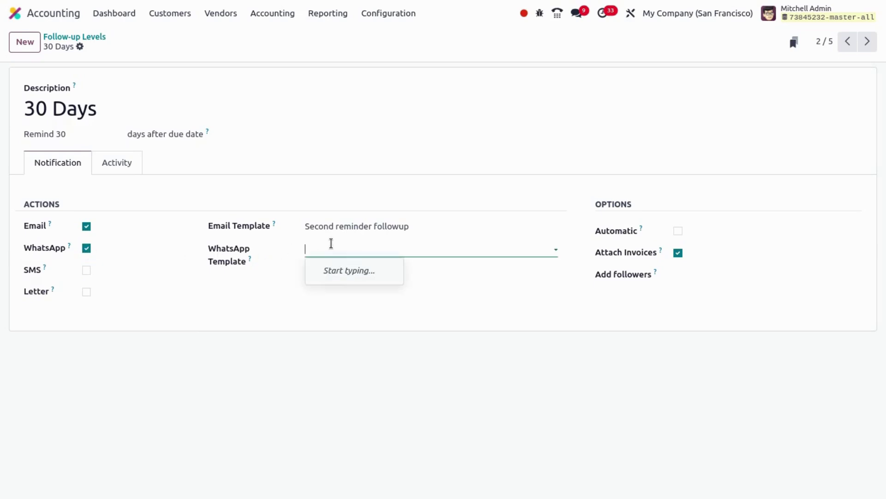
left_click(207, 348)
- Open the YourCompany contact from the customer list and show the invoice follow-ups in its accounting details
left_click(171, 14)
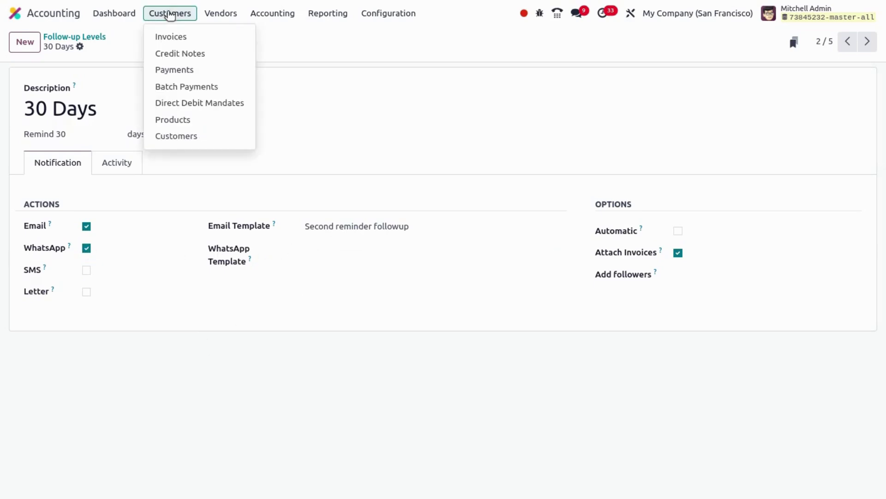
left_click(180, 137)
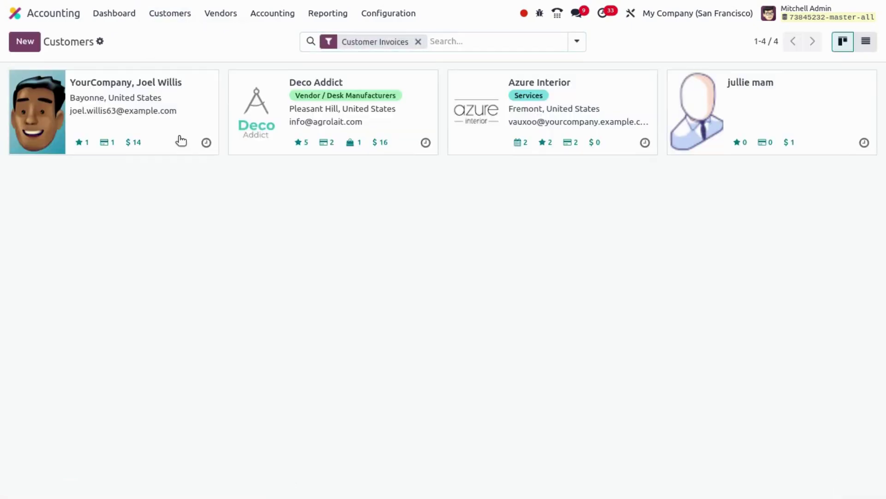
left_click(181, 139)
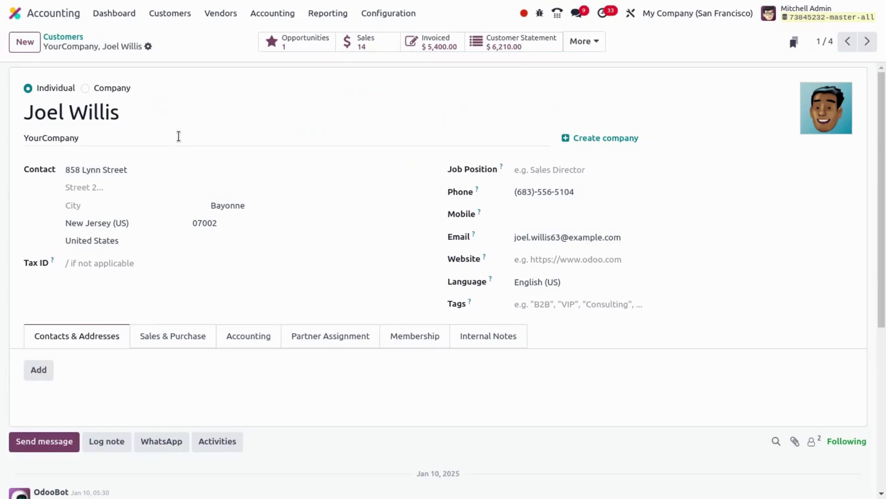
left_click(262, 336)
scroll(553, 348, "down", 3)
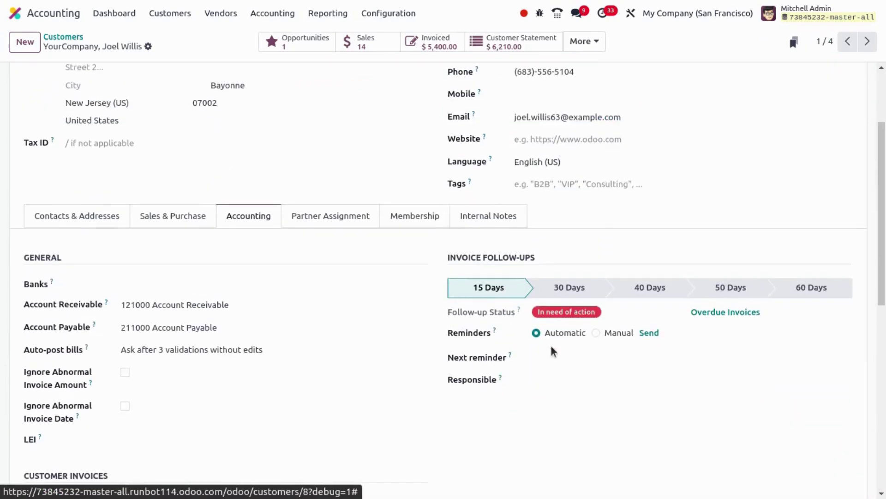
- Start sending a payment reminder to this customer, enable WhatsApp as a channel, and go to the WhatsApp phone field
left_click(654, 333)
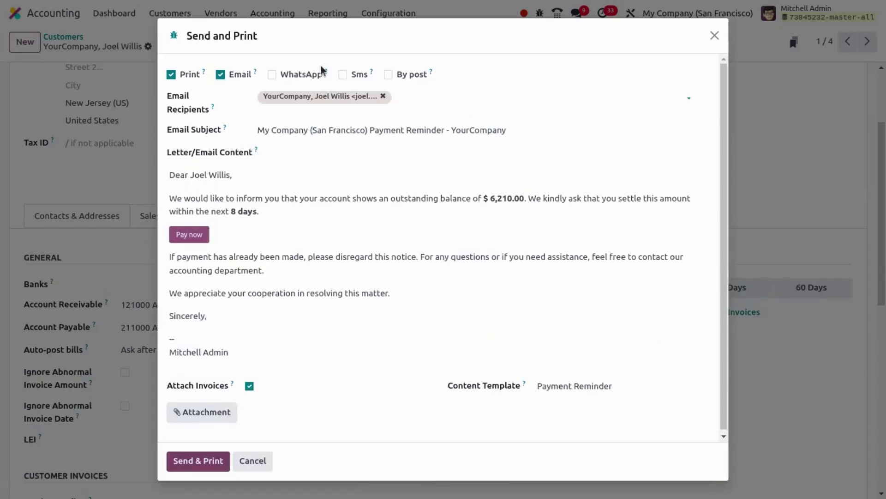
left_click(272, 74)
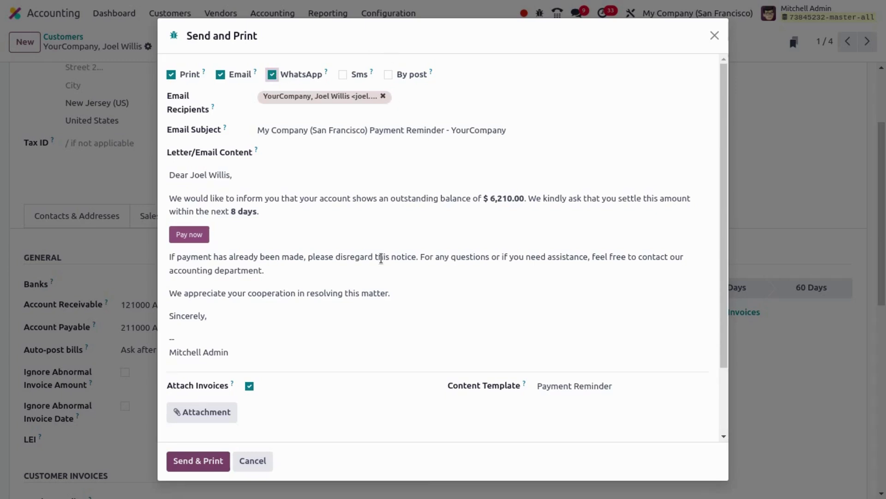
scroll(382, 258, "down", 2)
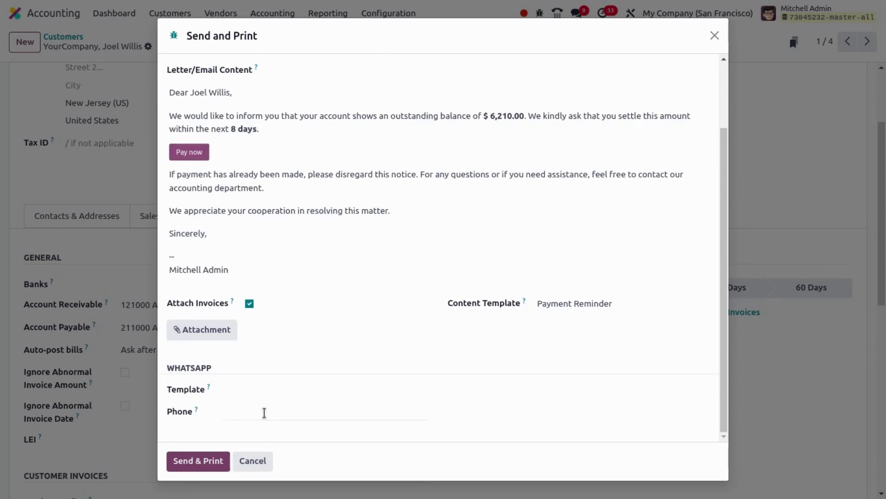
left_click(265, 411)
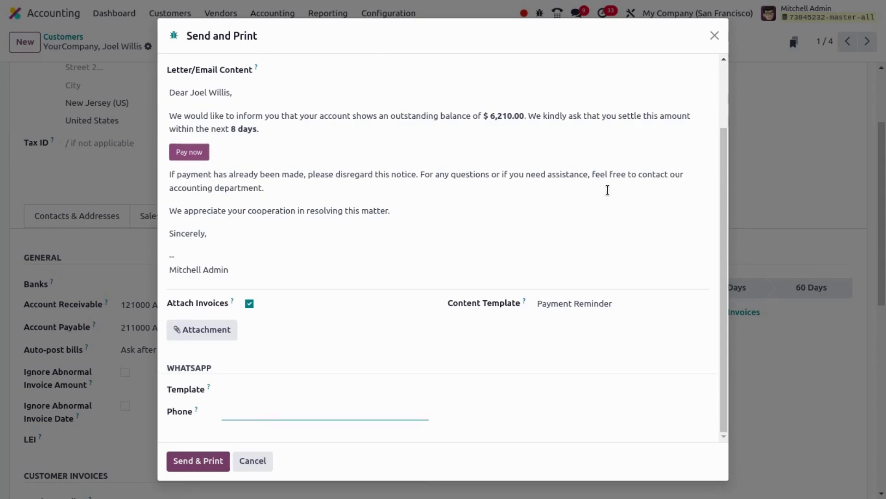